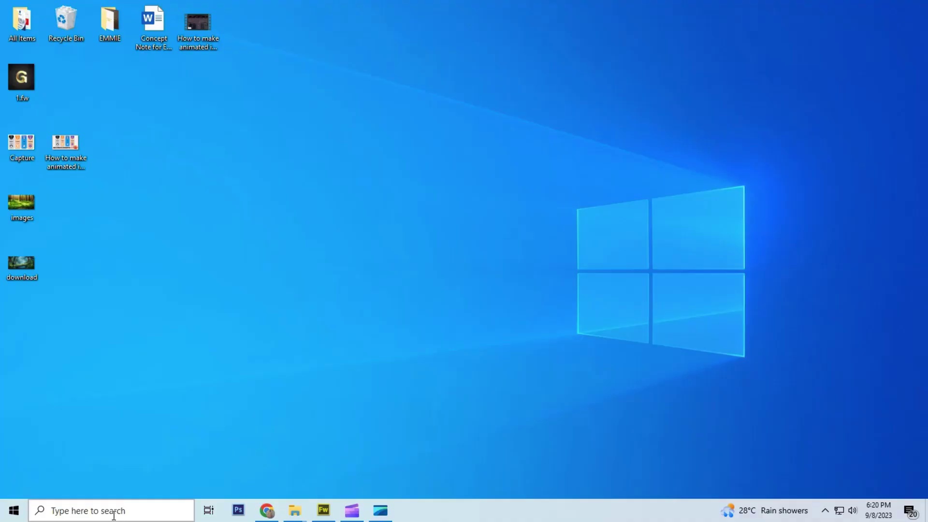
Step: Launch PowerPoint from the Recent list in Windows search
{"action": "left_click", "coordinate": [116, 511]}
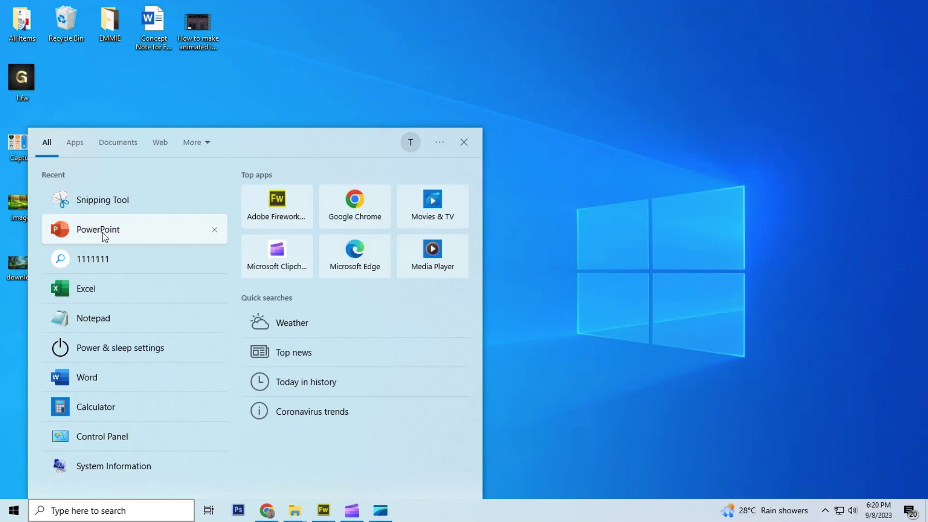
{"action": "left_click", "coordinate": [106, 230]}
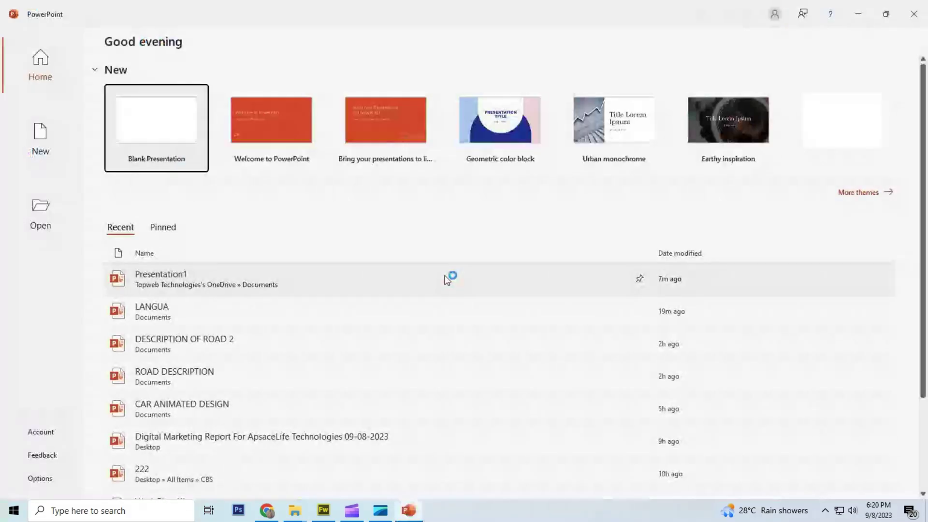
Step: Create a blank presentation and switch its only slide to the Blank layout
{"action": "left_click", "coordinate": [173, 157]}
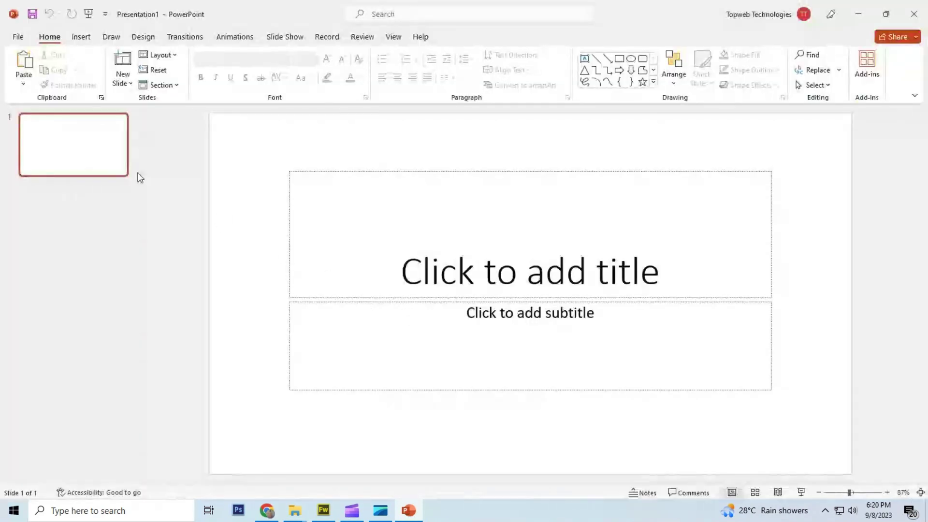
{"action": "right_click", "coordinate": [99, 159]}
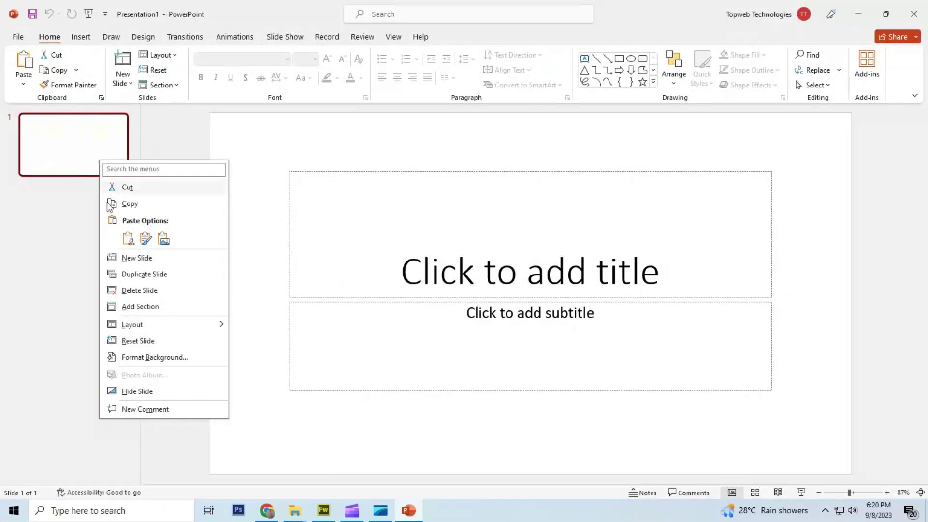
{"action": "left_click", "coordinate": [253, 441]}
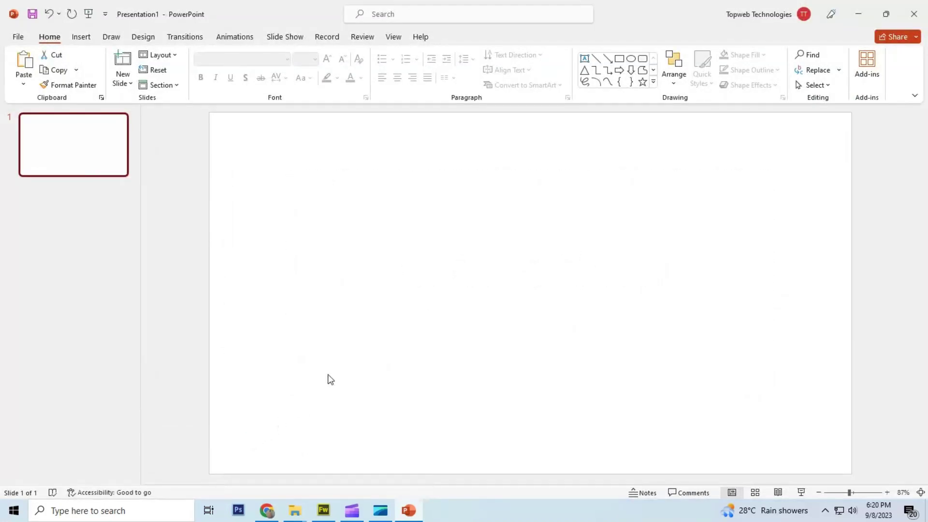
Step: Draw a rectangle covering the whole slide
{"action": "left_click", "coordinate": [81, 38]}
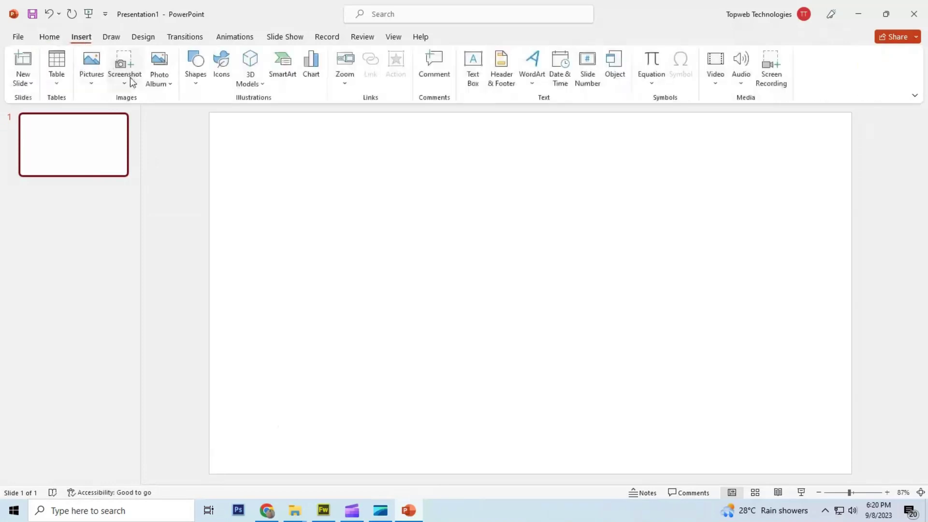
{"action": "left_click", "coordinate": [196, 70]}
{"action": "left_click", "coordinate": [224, 118]}
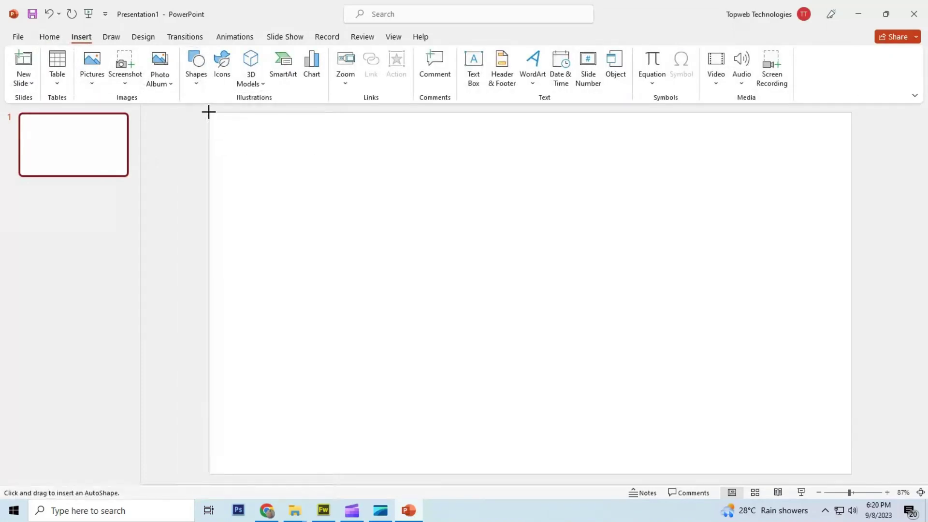
{"action": "mouse_move", "coordinate": [210, 115]}
{"action": "left_mouse_down"}
{"action": "mouse_move", "coordinate": [846, 457]}
{"action": "mouse_move", "coordinate": [850, 474]}
{"action": "left_mouse_up"}
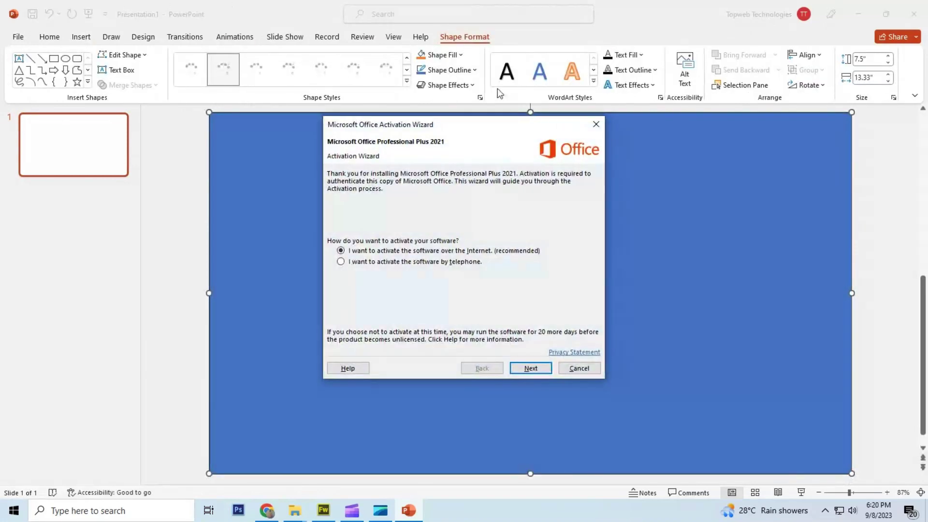
{"action": "left_click", "coordinate": [603, 126]}
Step: Give the rectangle no outline and a light grey fill
{"action": "left_click", "coordinate": [472, 70]}
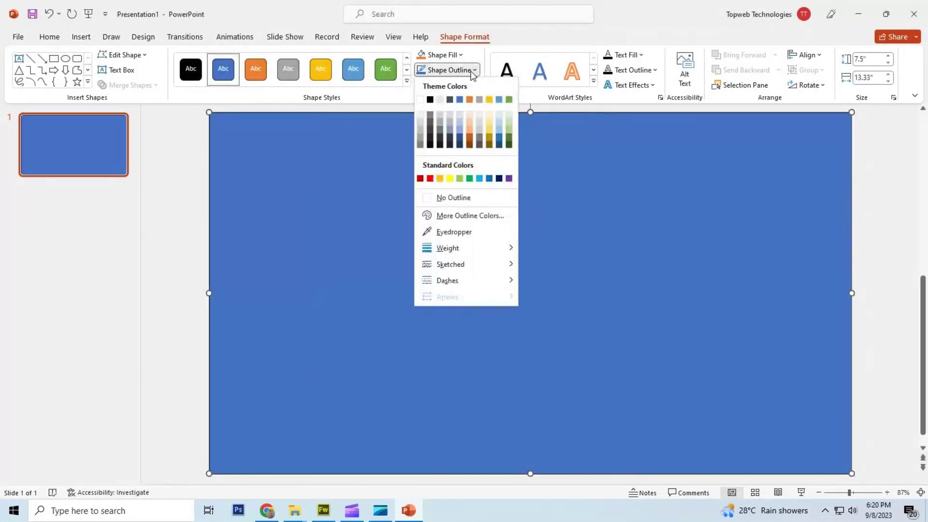
{"action": "left_click", "coordinate": [446, 198]}
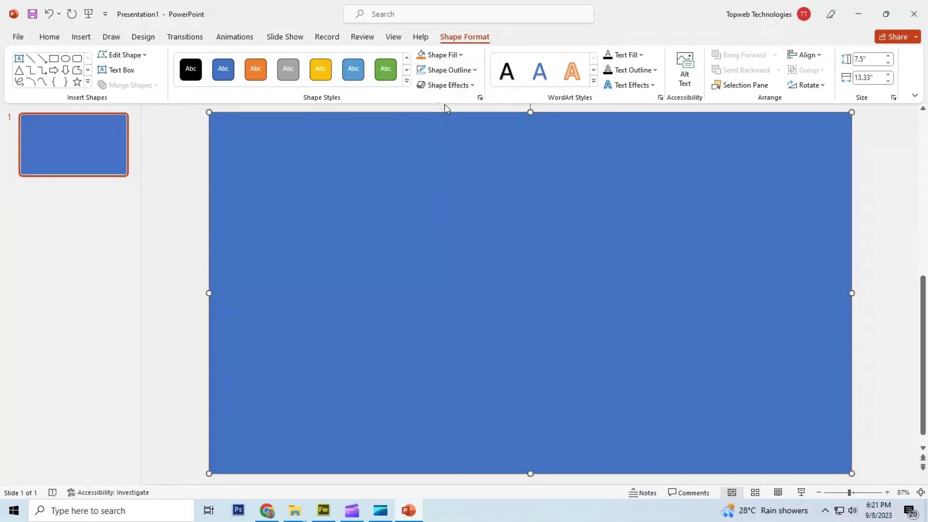
{"action": "left_click", "coordinate": [440, 58]}
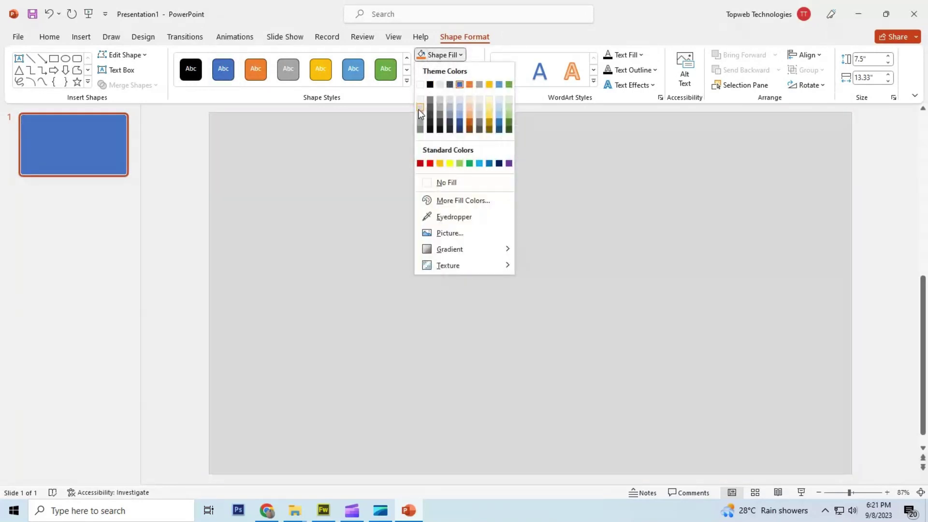
{"action": "left_click", "coordinate": [420, 107]}
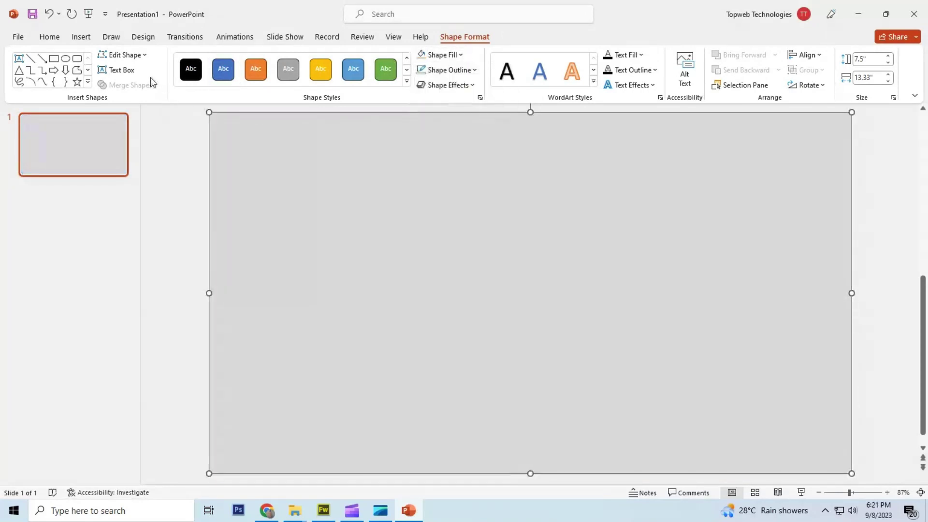
{"action": "left_click", "coordinate": [76, 38]}
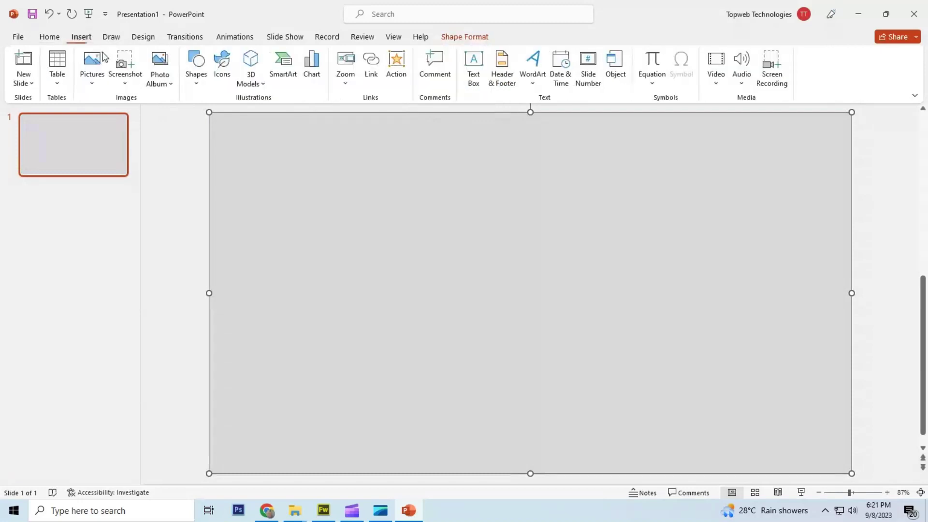
Step: Add a text box reading ENGLISH in the upper middle of the slide
{"action": "left_click", "coordinate": [474, 70]}
{"action": "left_click_drag", "start_coordinate": [331, 193], "coordinate": [651, 265]}
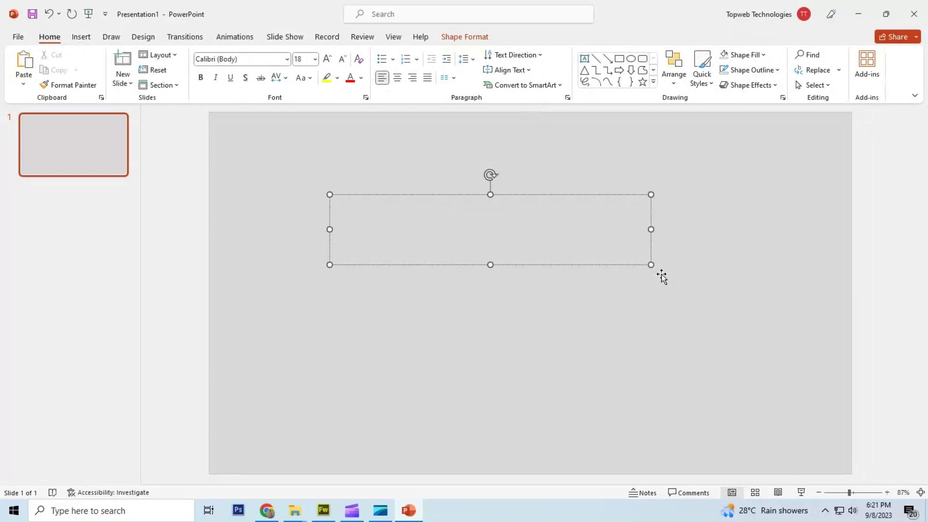
{"action": "type", "text": "ENGLISH"}
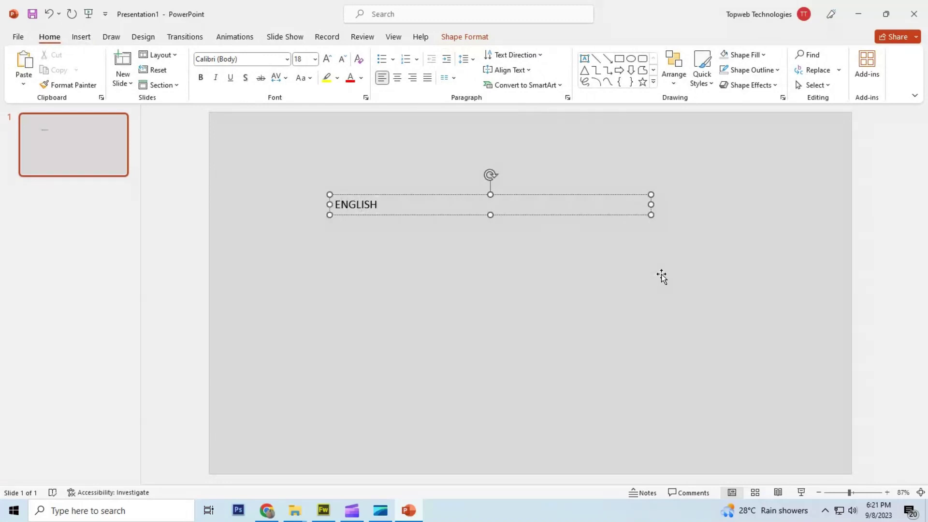
{"action": "left_click", "coordinate": [432, 194]}
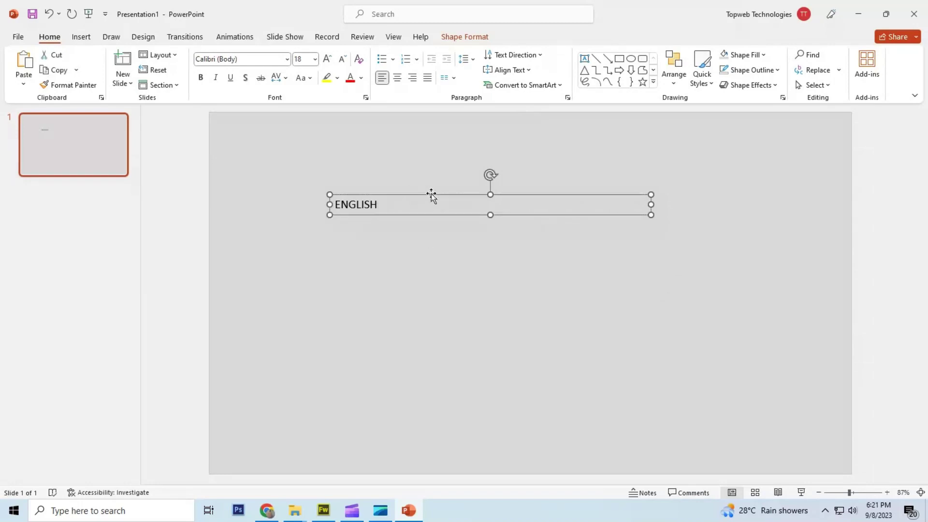
Step: Enlarge ENGLISH to 166 pt and widen its box so it stays on one line
{"action": "double_click", "coordinate": [327, 58]}
{"action": "double_click", "coordinate": [328, 59]}
{"action": "double_click", "coordinate": [328, 59]}
{"action": "double_click", "coordinate": [328, 60]}
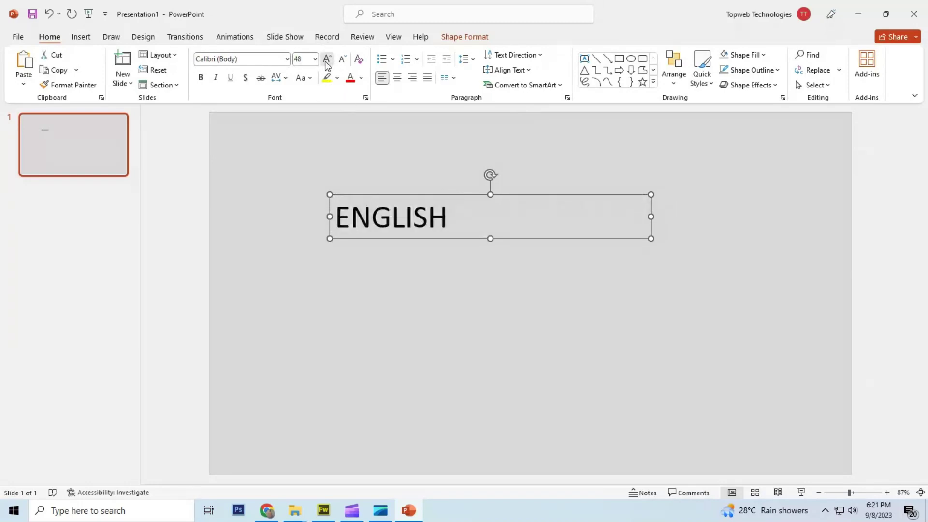
{"action": "double_click", "coordinate": [327, 60]}
{"action": "double_click", "coordinate": [327, 59]}
{"action": "double_click", "coordinate": [328, 60]}
{"action": "double_click", "coordinate": [328, 60]}
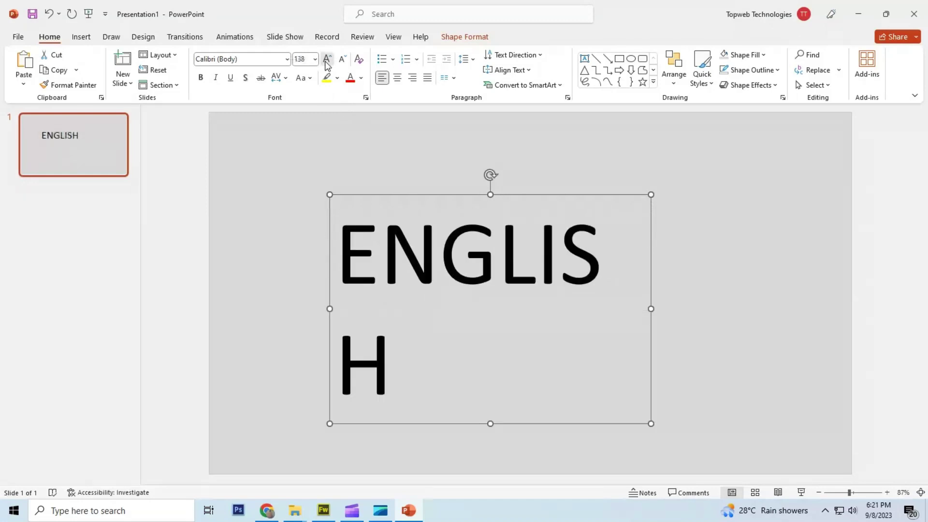
{"action": "double_click", "coordinate": [327, 59]}
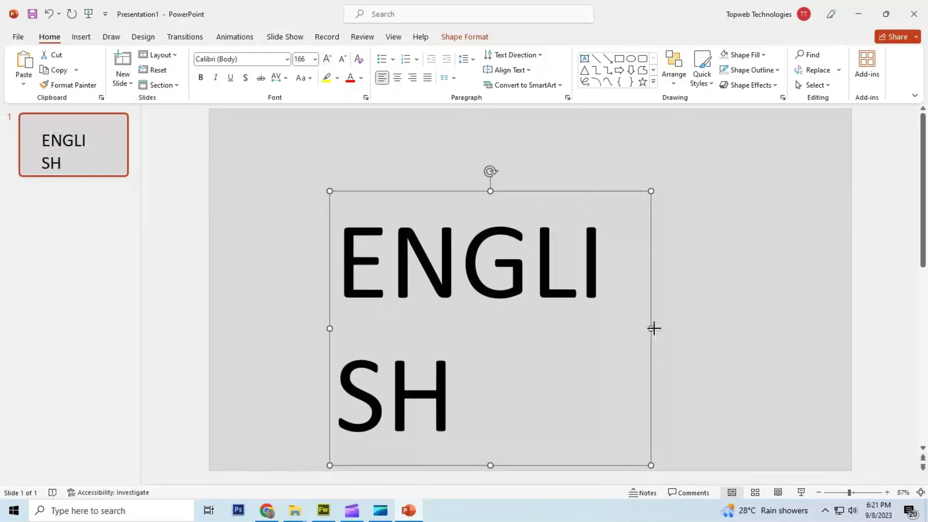
{"action": "left_click_drag", "start_coordinate": [654, 328], "coordinate": [834, 292]}
Step: Set the ENGLISH text in Arial Black
{"action": "left_click", "coordinate": [543, 260]}
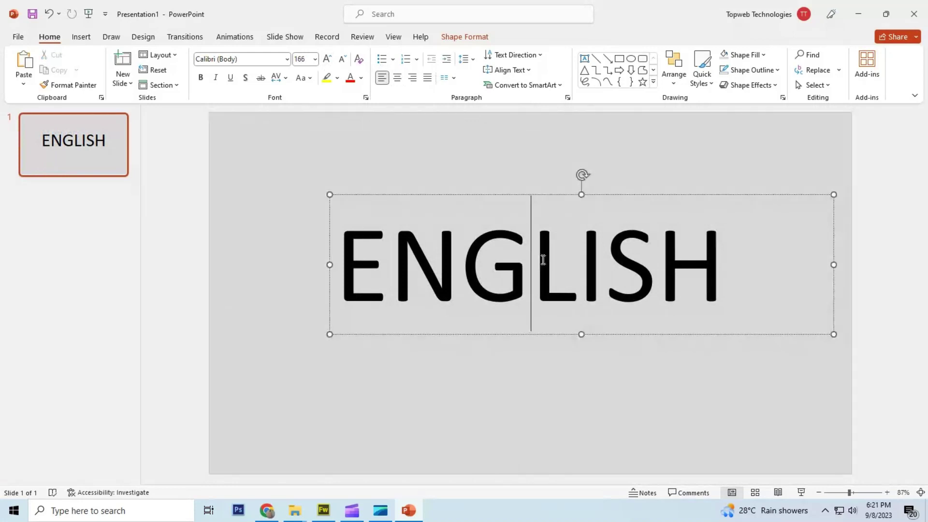
{"action": "left_click", "coordinate": [448, 194]}
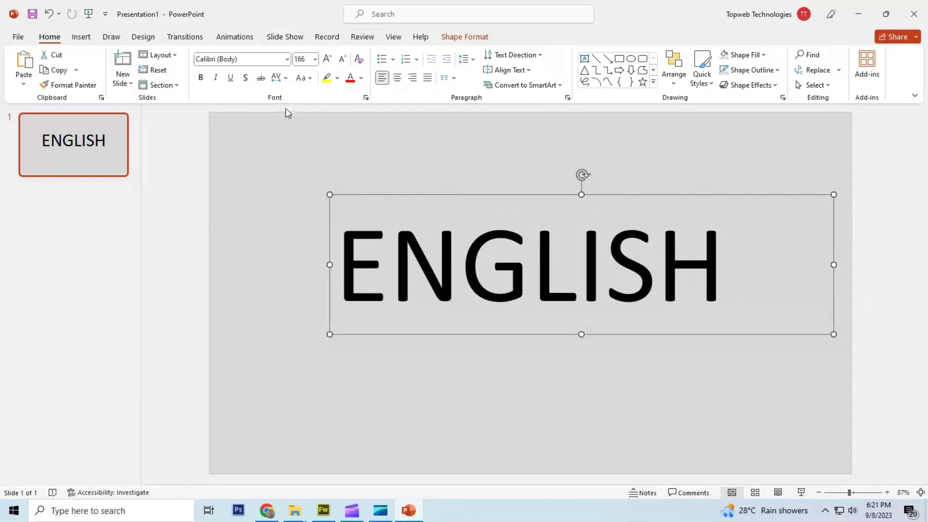
{"action": "left_click", "coordinate": [286, 59]}
{"action": "scroll", "coordinate": [268, 242], "scroll_direction": "down", "scroll_amount": 1}
{"action": "scroll", "coordinate": [267, 242], "scroll_direction": "down", "scroll_amount": 2}
{"action": "scroll", "coordinate": [267, 241], "scroll_direction": "down", "scroll_amount": 2}
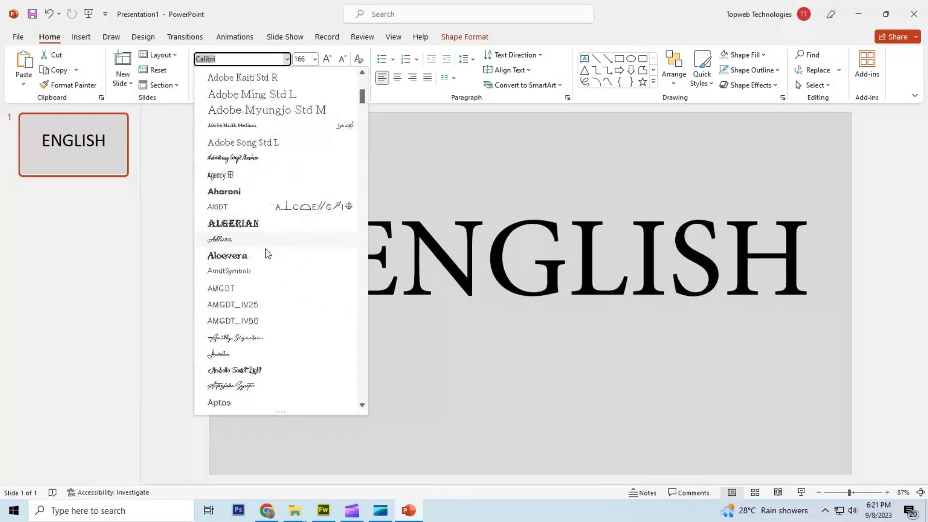
{"action": "scroll", "coordinate": [265, 253], "scroll_direction": "down", "scroll_amount": 3}
{"action": "left_click", "coordinate": [243, 323]}
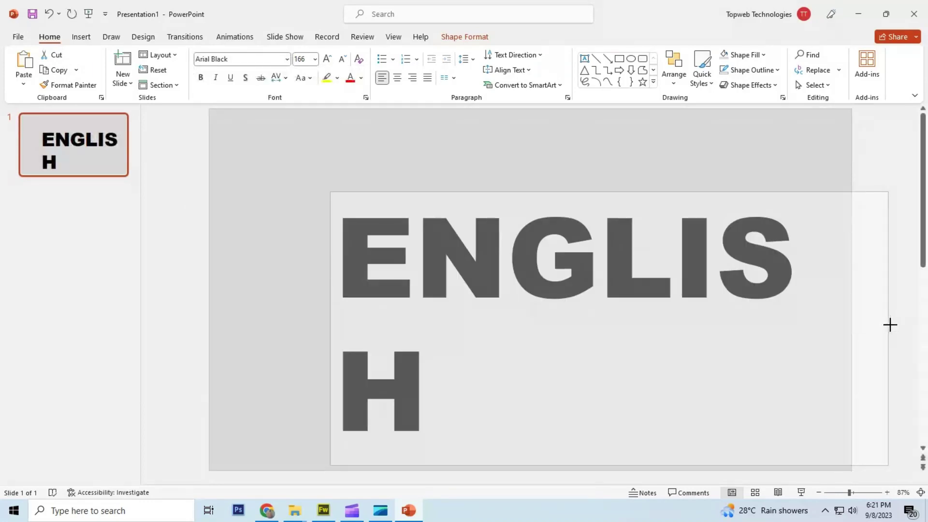
Step: Widen the ENGLISH text box and move it to the centre of the slide
{"action": "left_click_drag", "start_coordinate": [835, 331], "coordinate": [899, 327]}
{"action": "left_click", "coordinate": [899, 328]}
{"action": "left_click", "coordinate": [752, 223]}
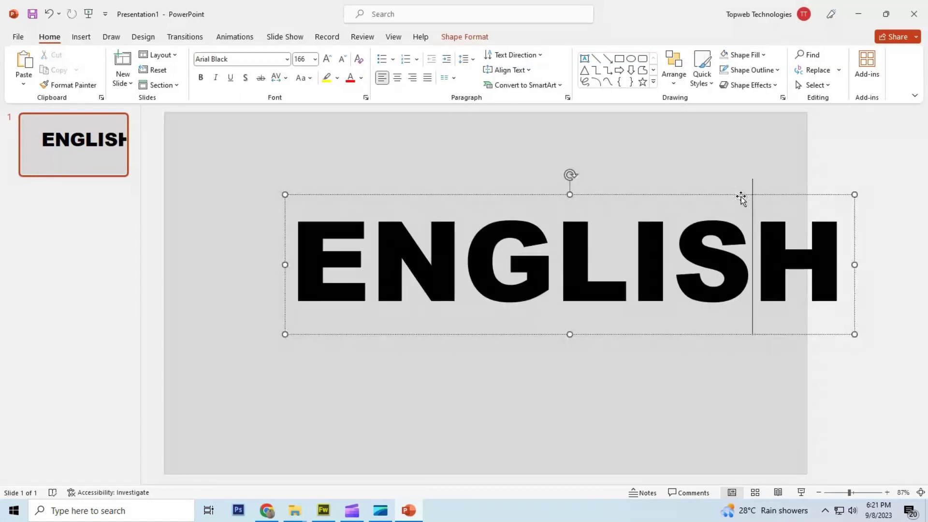
{"action": "left_click", "coordinate": [741, 196]}
{"action": "left_click_drag", "start_coordinate": [736, 198], "coordinate": [654, 225]}
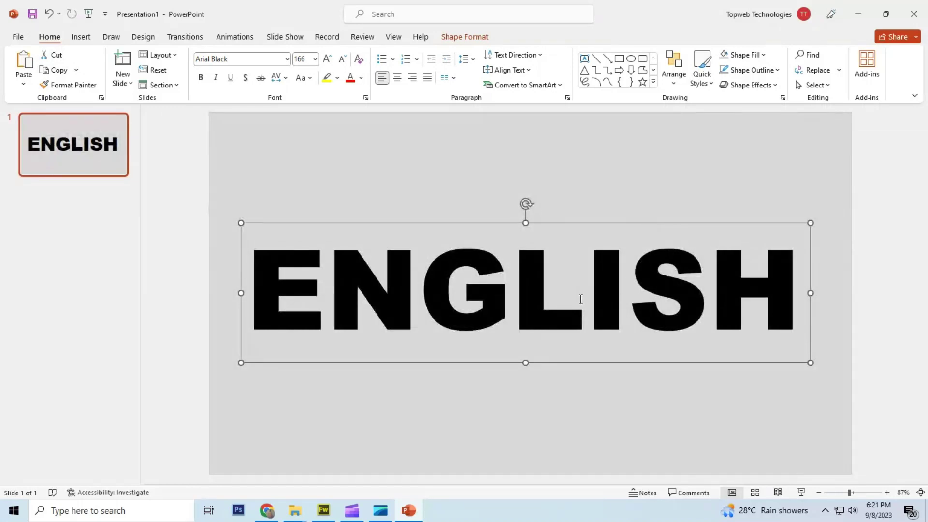
Step: Subtract ENGLISH from the grey rectangle using Shape Format > Merge Shapes > Subtract
{"action": "left_click", "coordinate": [315, 191], "text": "shift"}
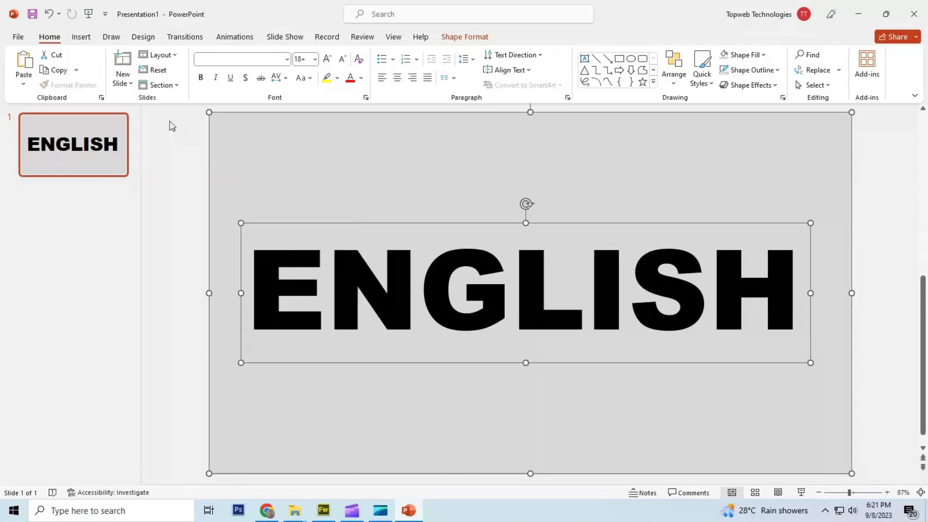
{"action": "left_click", "coordinate": [465, 37]}
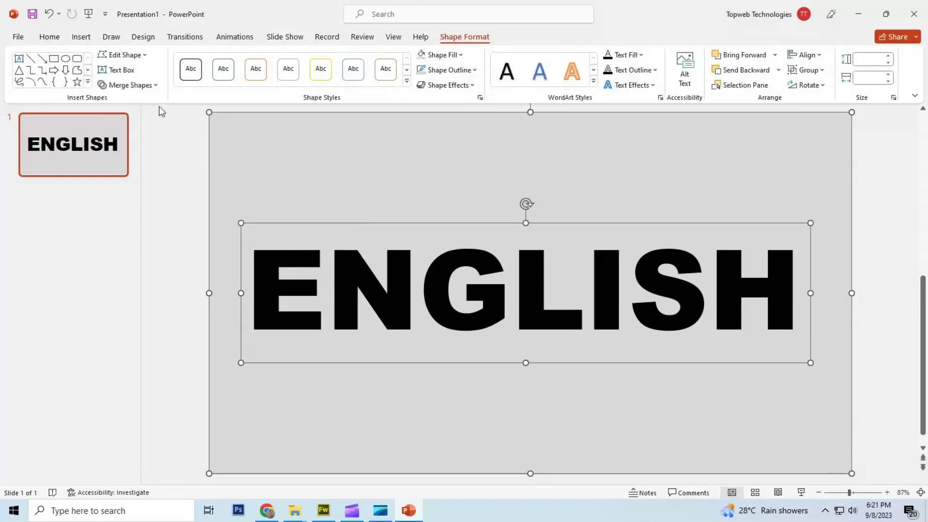
{"action": "left_click", "coordinate": [144, 85]}
{"action": "left_click", "coordinate": [127, 166]}
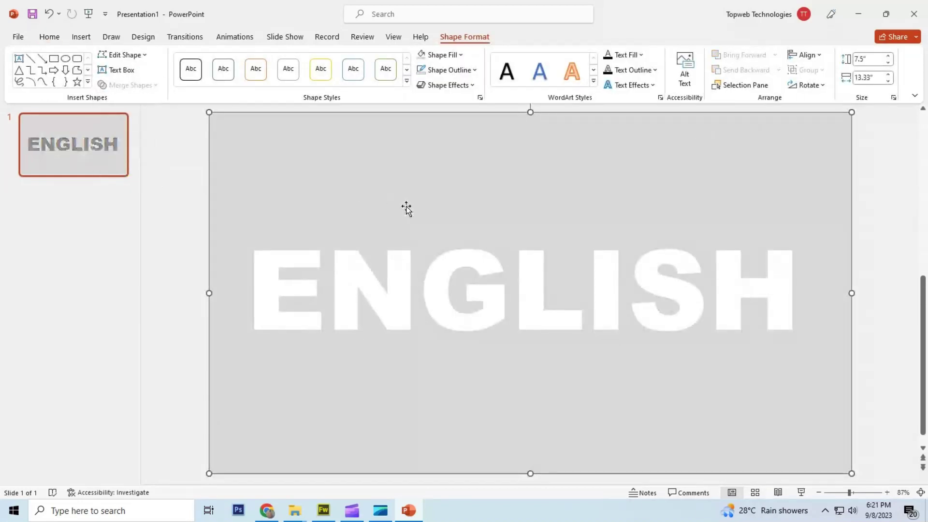
Step: Insert the blue forest picture 'download' from the desktop
{"action": "left_click", "coordinate": [82, 37]}
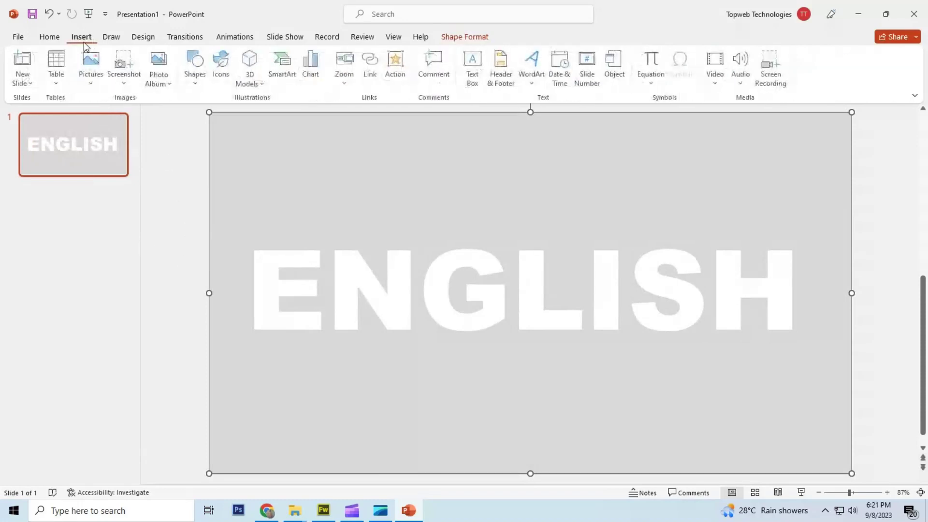
{"action": "left_click", "coordinate": [92, 82]}
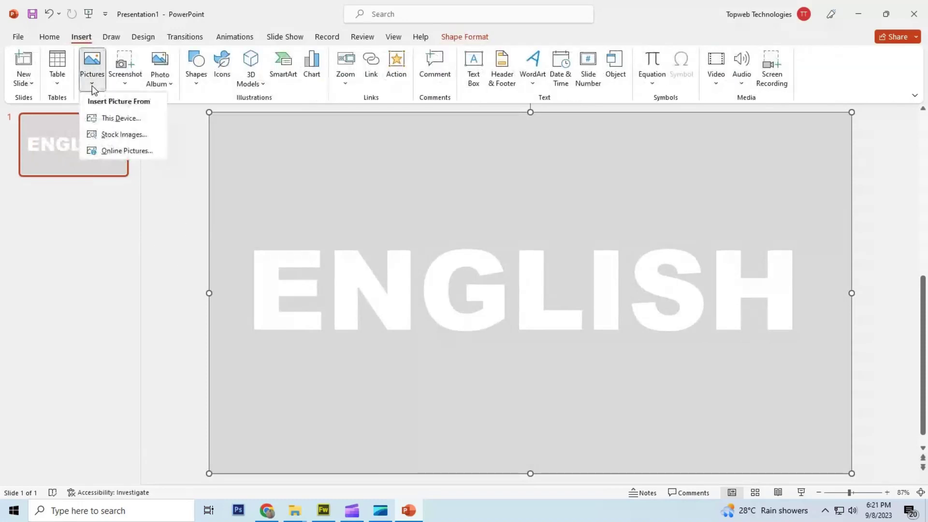
{"action": "left_click", "coordinate": [113, 119]}
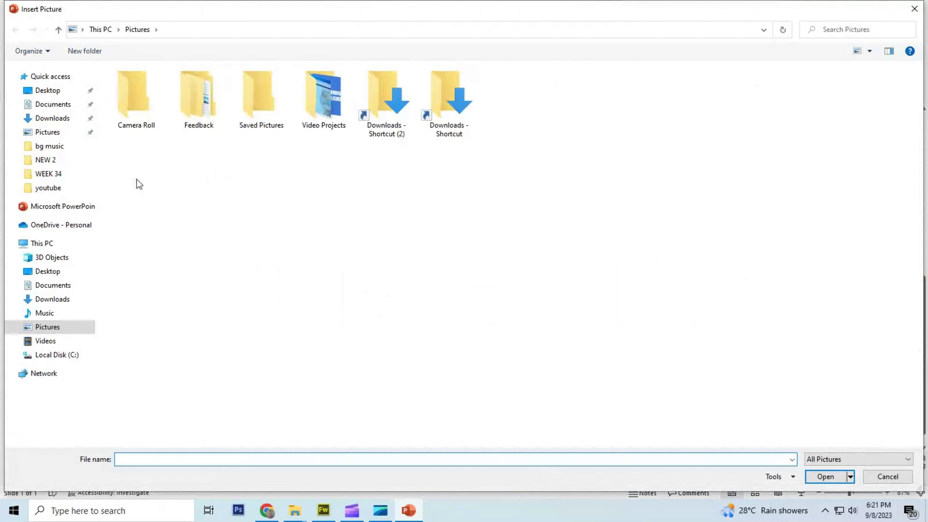
{"action": "left_click", "coordinate": [53, 91]}
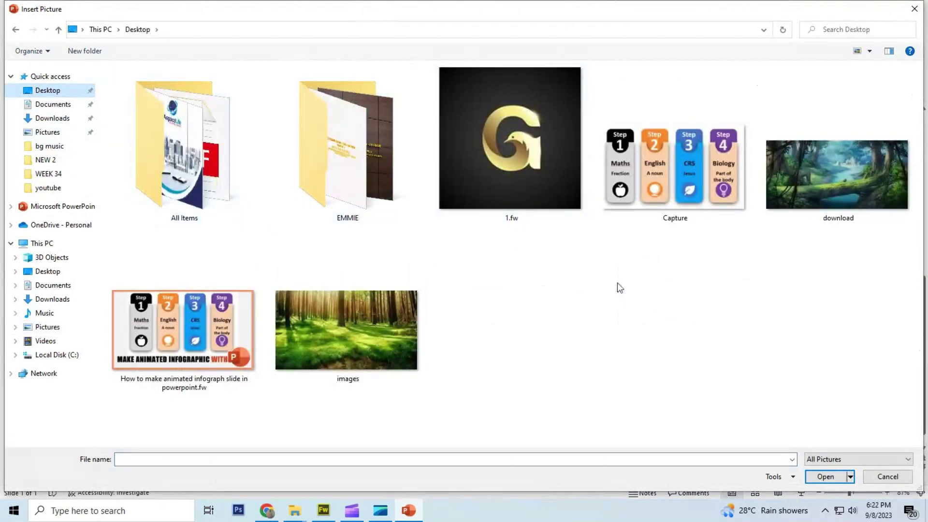
{"action": "left_click", "coordinate": [815, 193]}
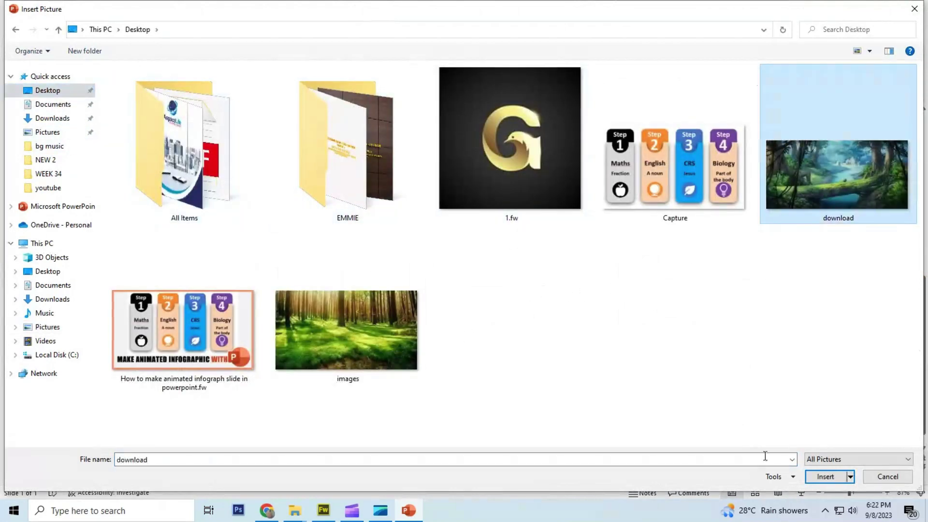
{"action": "left_click", "coordinate": [826, 476]}
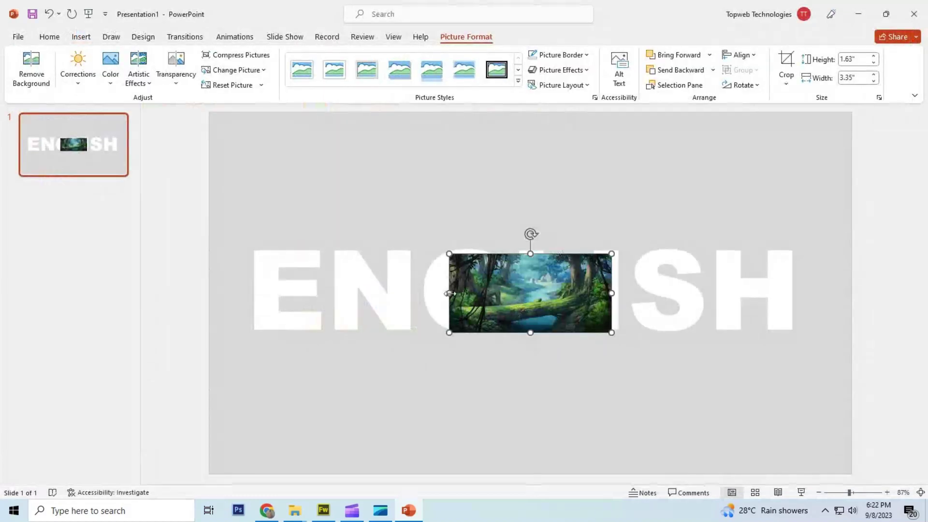
Step: Stretch the blue picture over the whole word ENGLISH and send it behind the cut-out
{"action": "left_click_drag", "start_coordinate": [448, 295], "coordinate": [246, 294]}
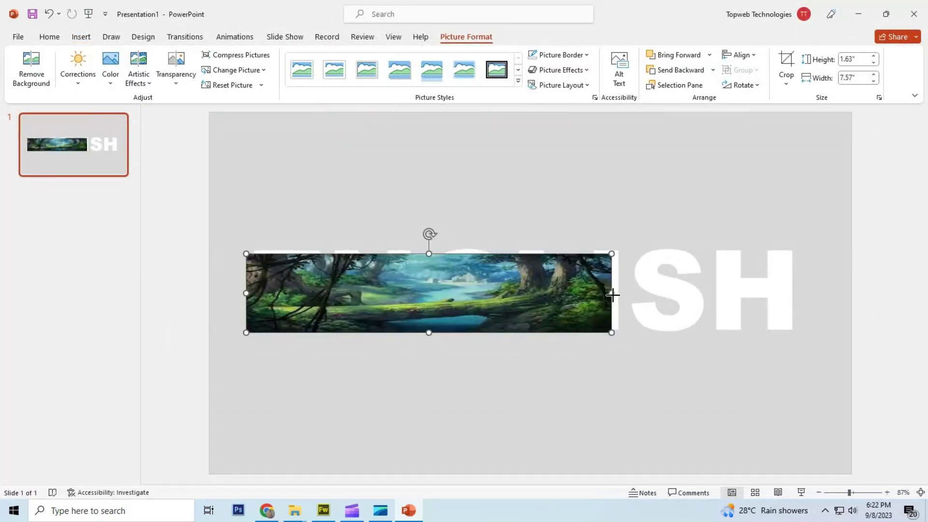
{"action": "left_click_drag", "start_coordinate": [613, 294], "coordinate": [804, 314]}
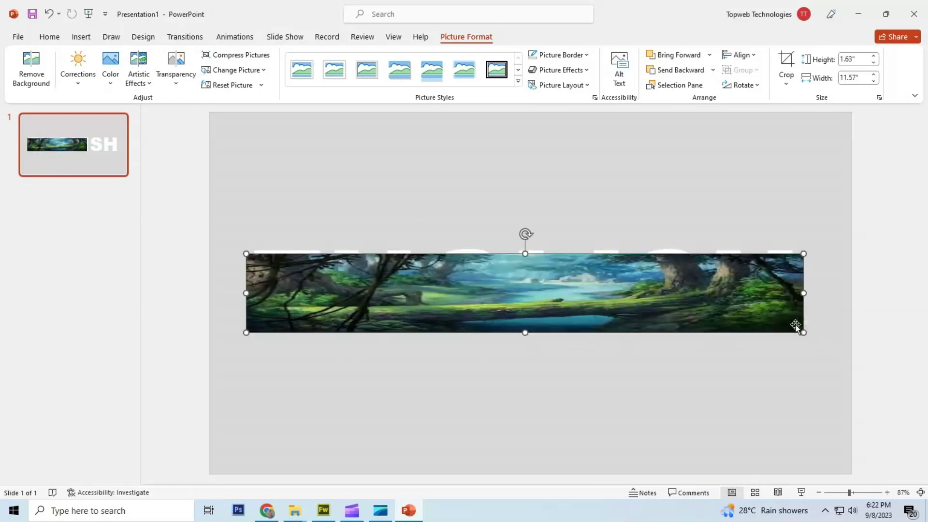
{"action": "left_click_drag", "start_coordinate": [524, 332], "coordinate": [525, 339]}
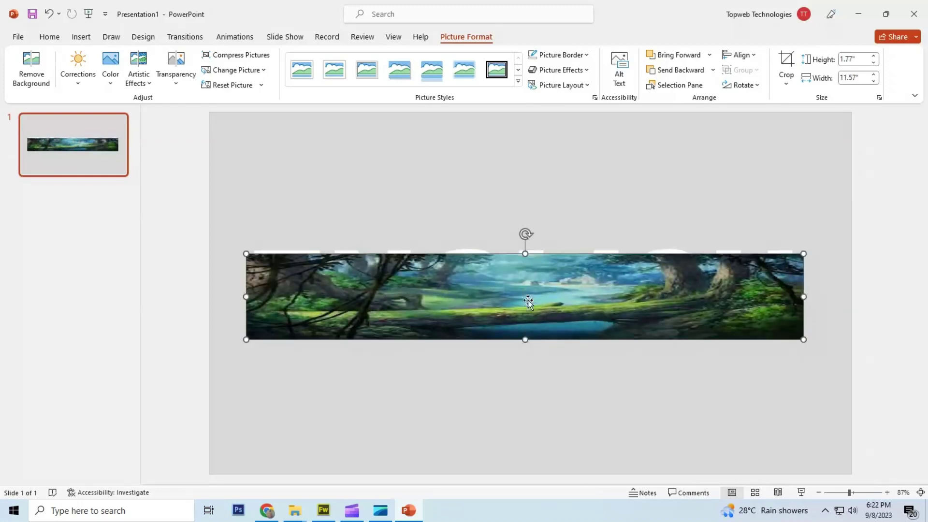
{"action": "left_click_drag", "start_coordinate": [525, 253], "coordinate": [526, 241]}
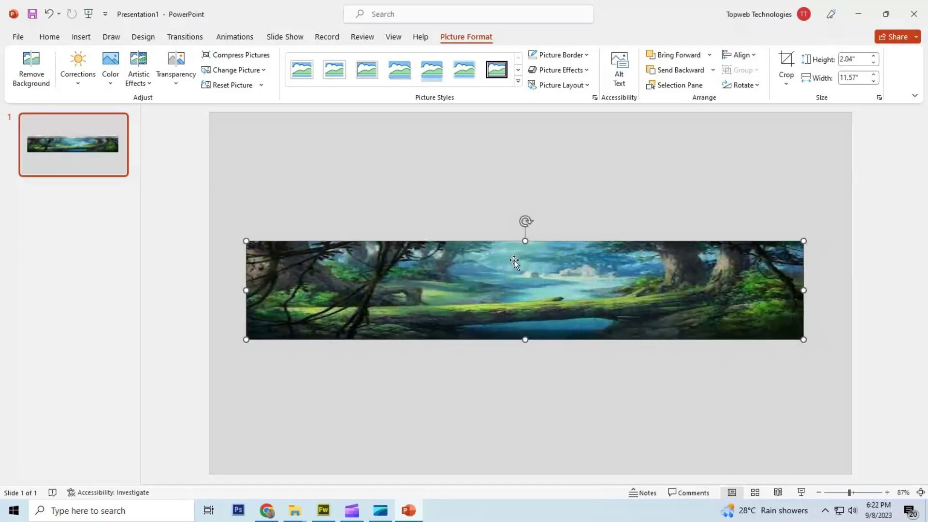
{"action": "left_click", "coordinate": [675, 70]}
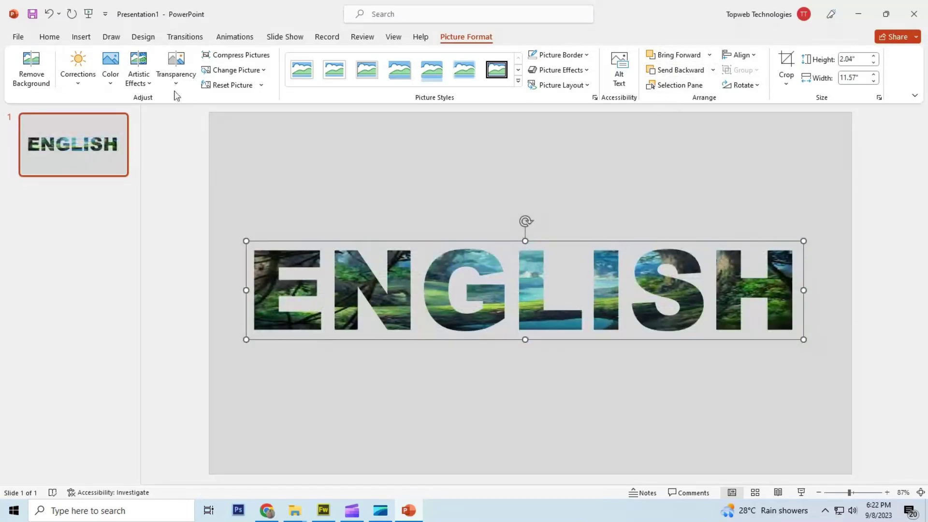
Step: Insert the green forest picture 'images' from this device
{"action": "left_click", "coordinate": [81, 38]}
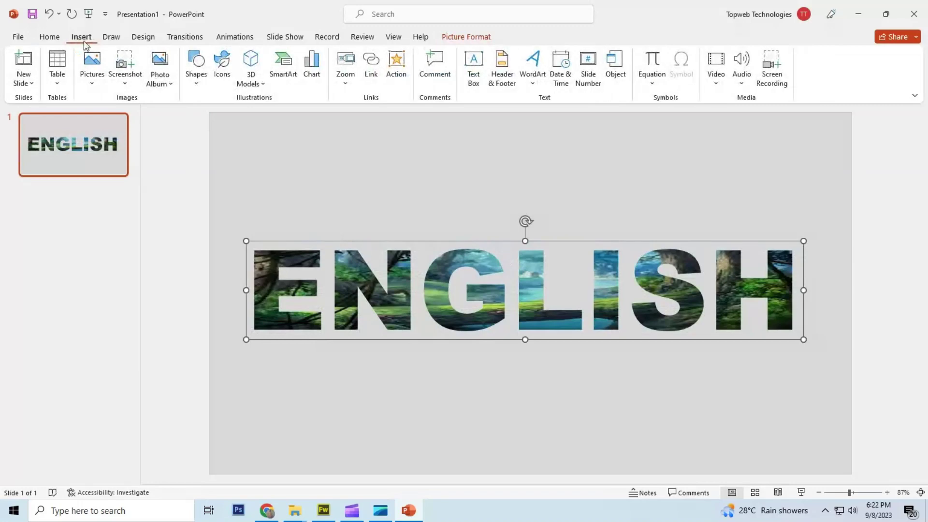
{"action": "left_click", "coordinate": [91, 73]}
{"action": "left_click", "coordinate": [109, 121]}
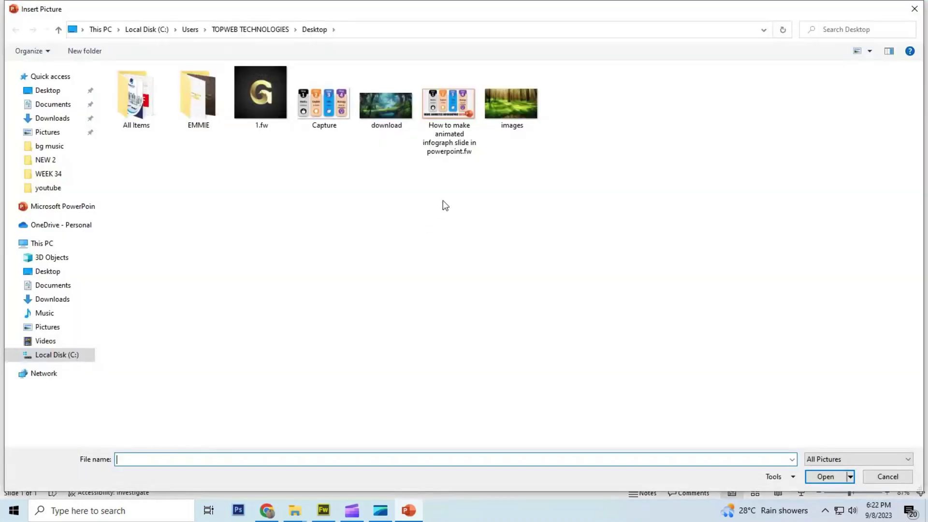
{"action": "double_click", "coordinate": [510, 103]}
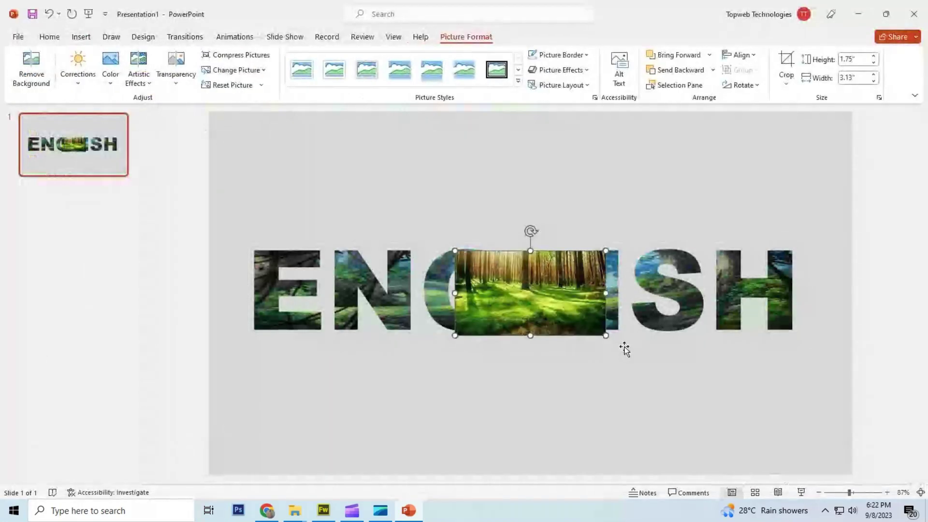
Step: Stretch the green picture over ENGLISH and send it behind the cut-out
{"action": "left_click_drag", "start_coordinate": [456, 293], "coordinate": [247, 312]}
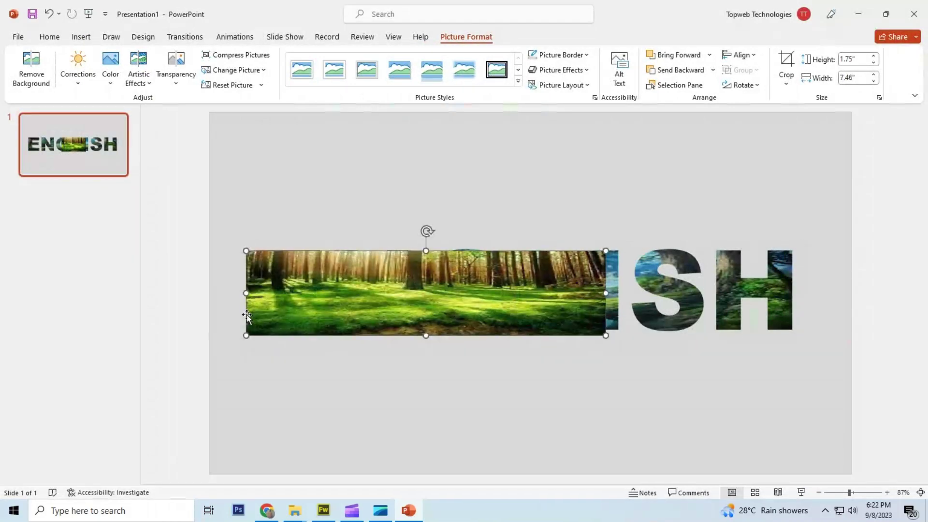
{"action": "left_click_drag", "start_coordinate": [606, 293], "coordinate": [802, 332]}
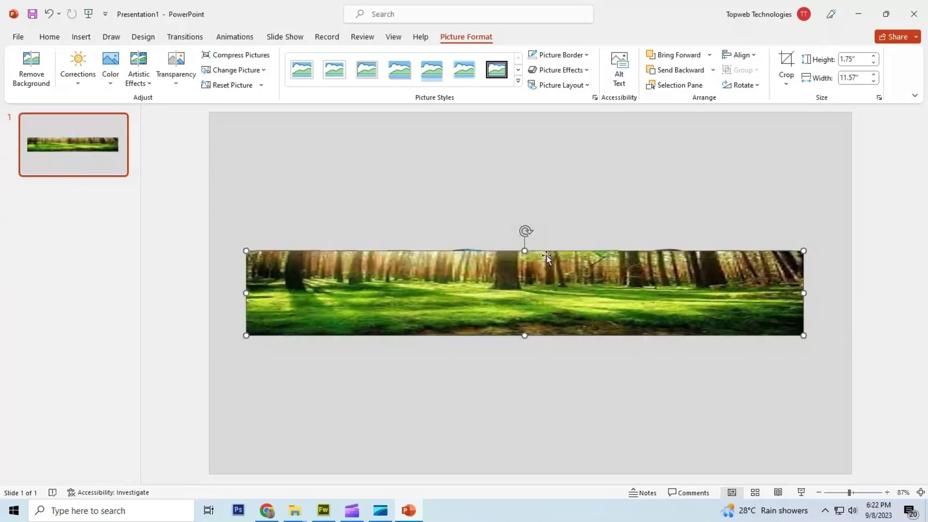
{"action": "left_click_drag", "start_coordinate": [525, 251], "coordinate": [524, 245]}
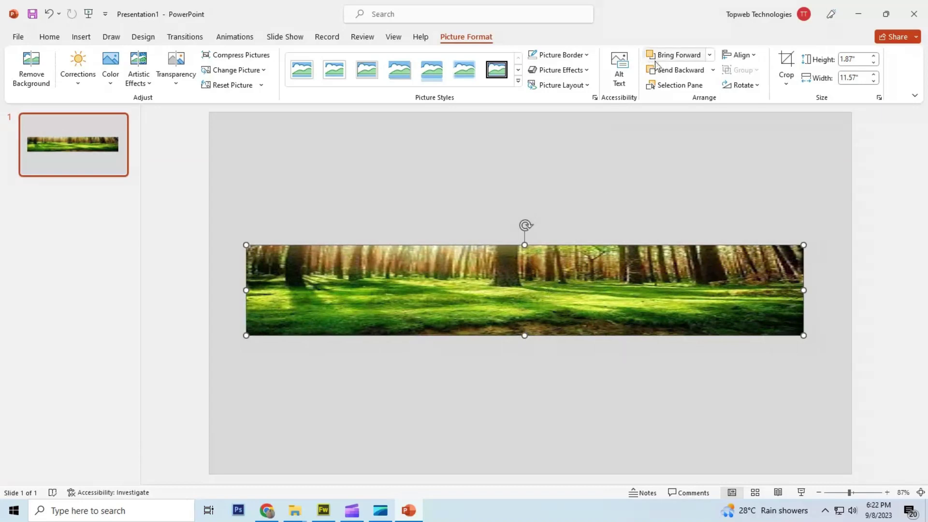
{"action": "left_click", "coordinate": [675, 70]}
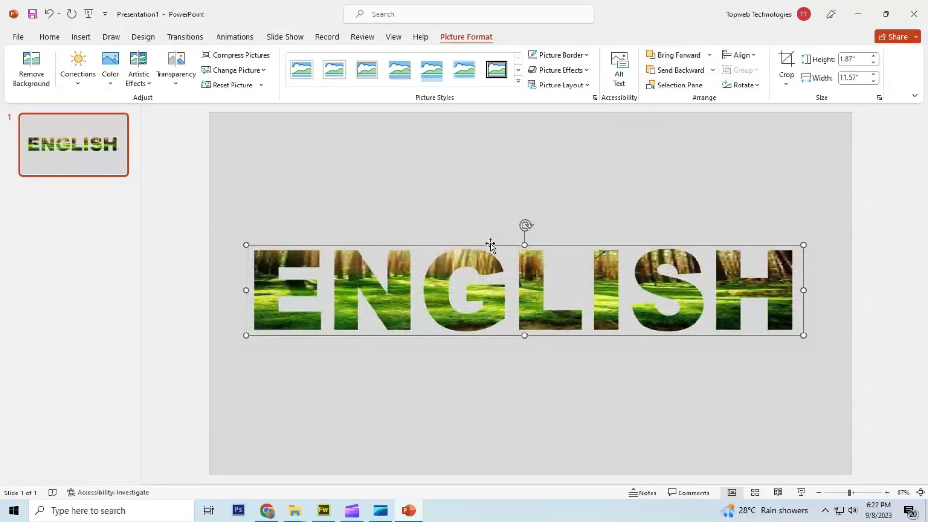
{"action": "scroll", "coordinate": [569, 198], "scroll_direction": "down", "scroll_amount": 3, "text": "ctrl"}
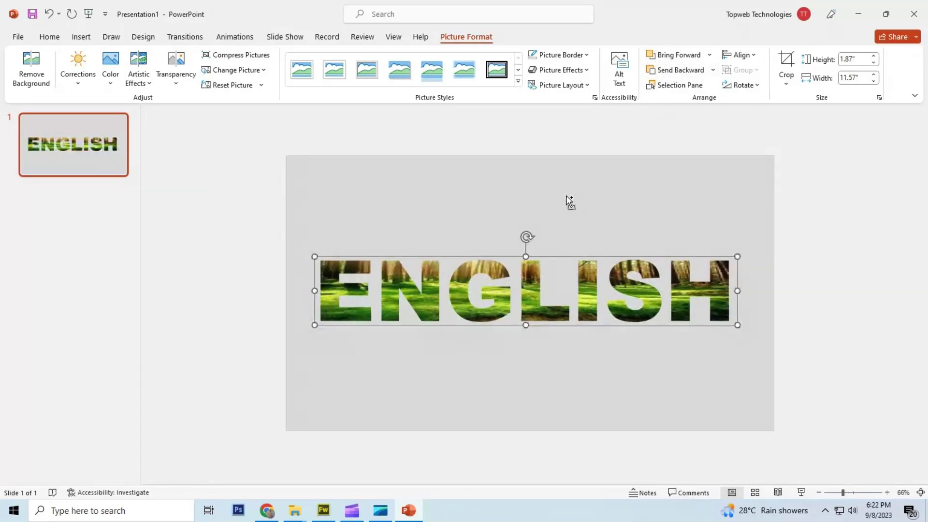
{"action": "scroll", "coordinate": [580, 223], "scroll_direction": "down", "scroll_amount": 3, "text": "ctrl"}
Step: Drag the ENGLISH cut-out left off the slide and place the green picture right of the blue one
{"action": "left_click_drag", "start_coordinate": [528, 253], "coordinate": [313, 252]}
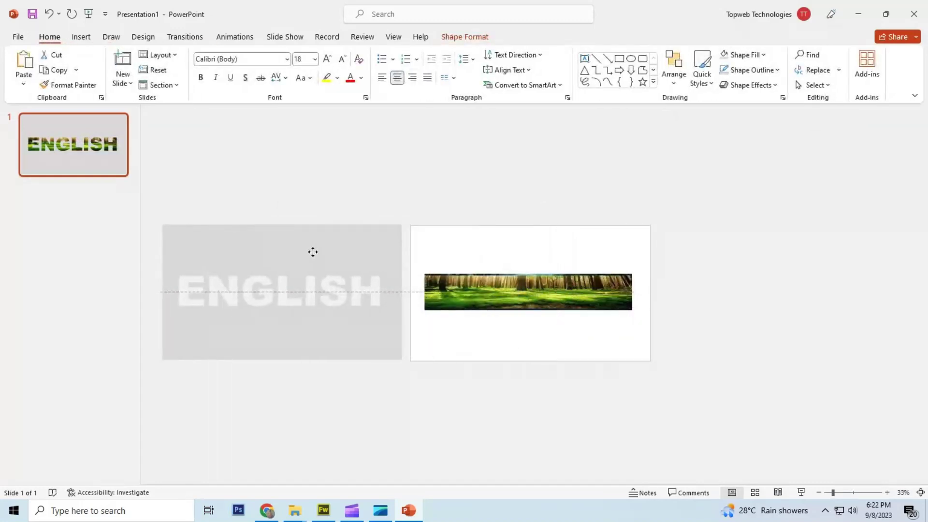
{"action": "left_click", "coordinate": [463, 297]}
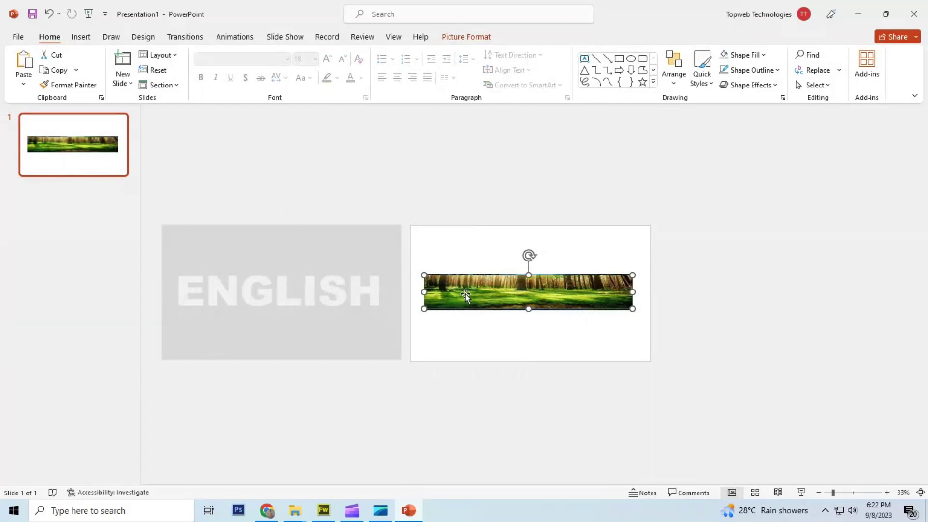
{"action": "left_click_drag", "start_coordinate": [465, 296], "coordinate": [682, 296]}
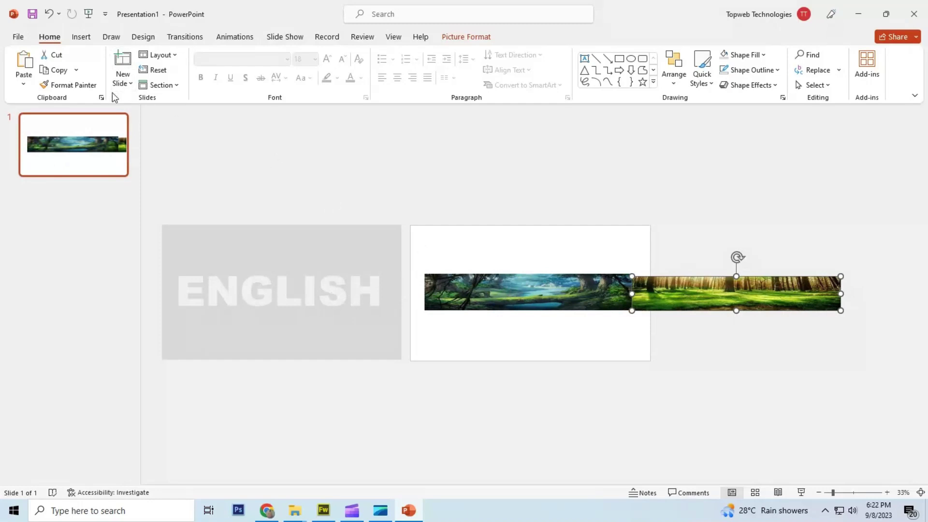
{"action": "left_click", "coordinate": [82, 38]}
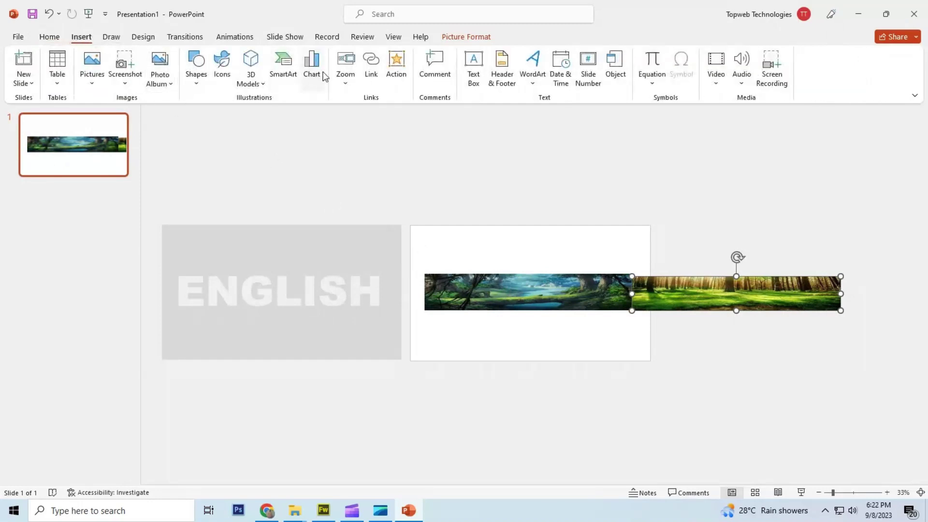
Step: Draw a short vertical divider line above the pictures' junction
{"action": "left_click", "coordinate": [198, 87]}
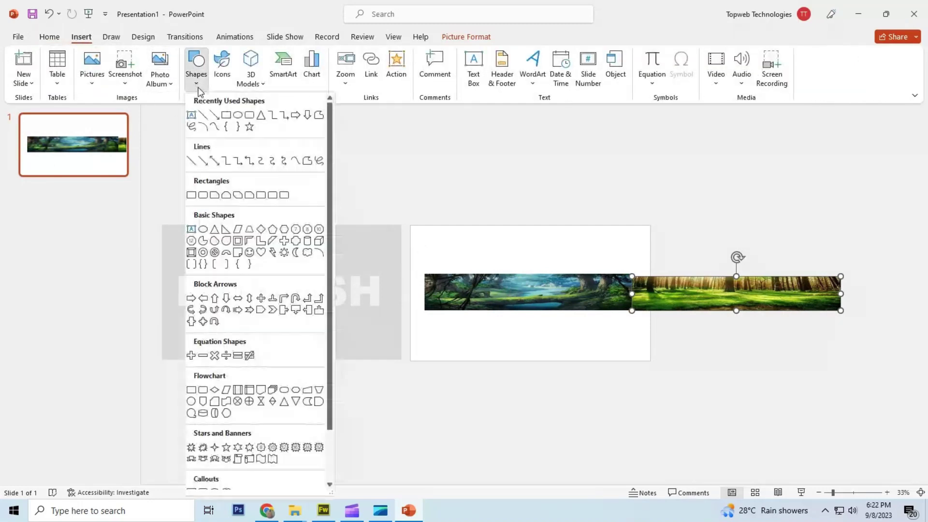
{"action": "left_click", "coordinate": [203, 116]}
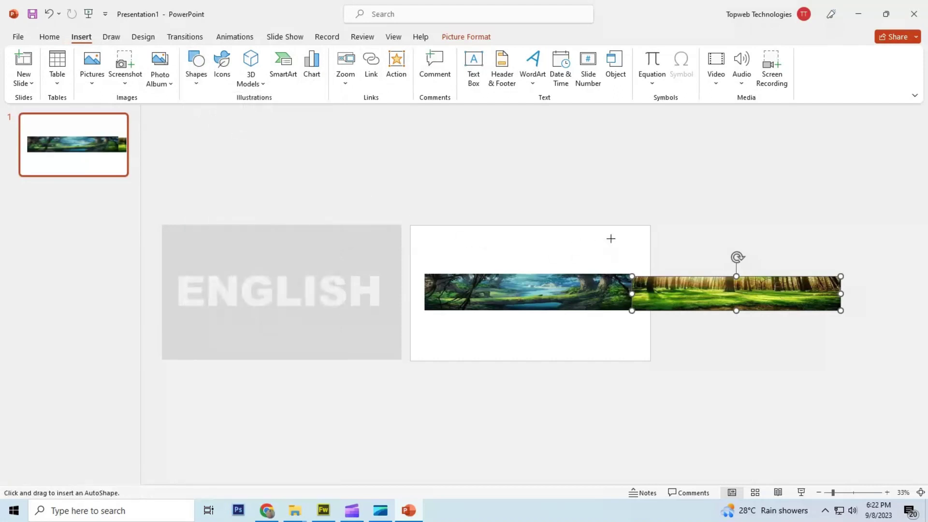
{"action": "left_click_drag", "start_coordinate": [611, 239], "coordinate": [630, 256]}
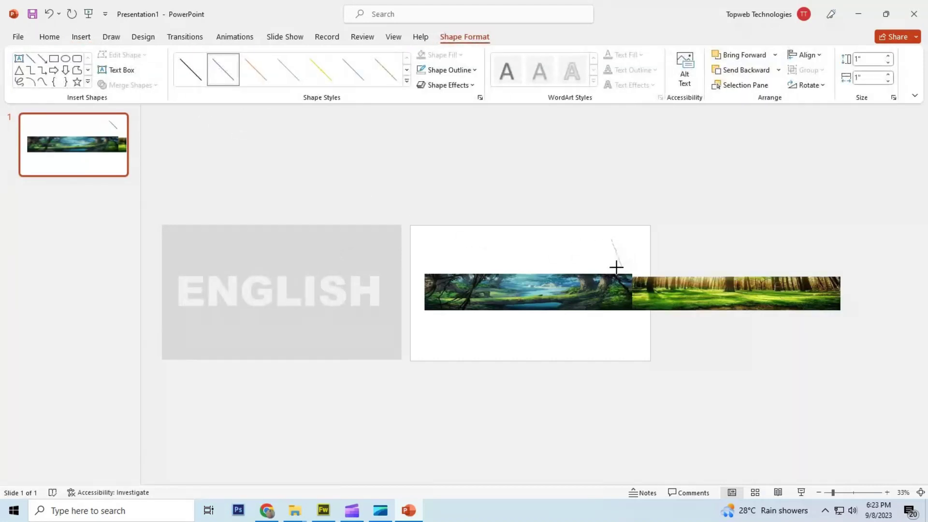
{"action": "left_click_drag", "start_coordinate": [613, 266], "coordinate": [611, 267]}
Step: Increase the line's outline weight and colour it black
{"action": "left_click", "coordinate": [450, 71]}
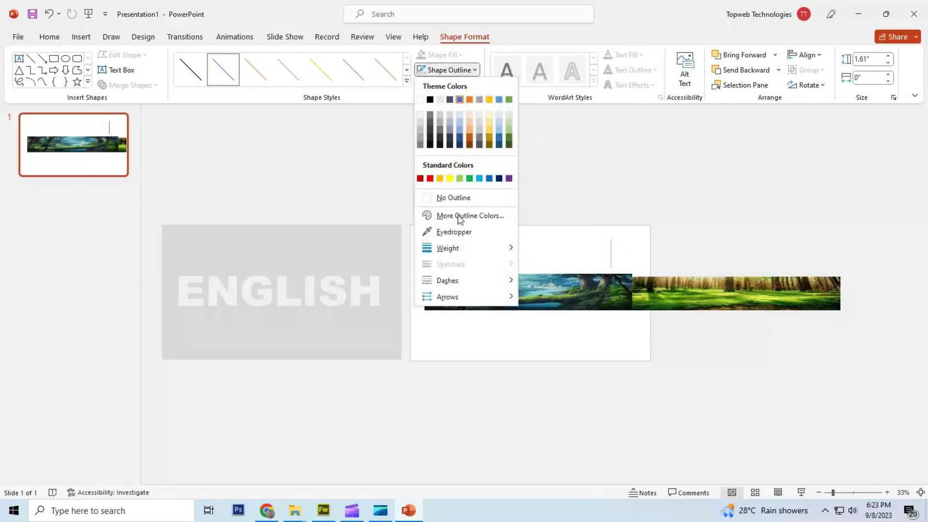
{"action": "mouse_move", "coordinate": [448, 248]}
{"action": "left_click", "coordinate": [556, 357]}
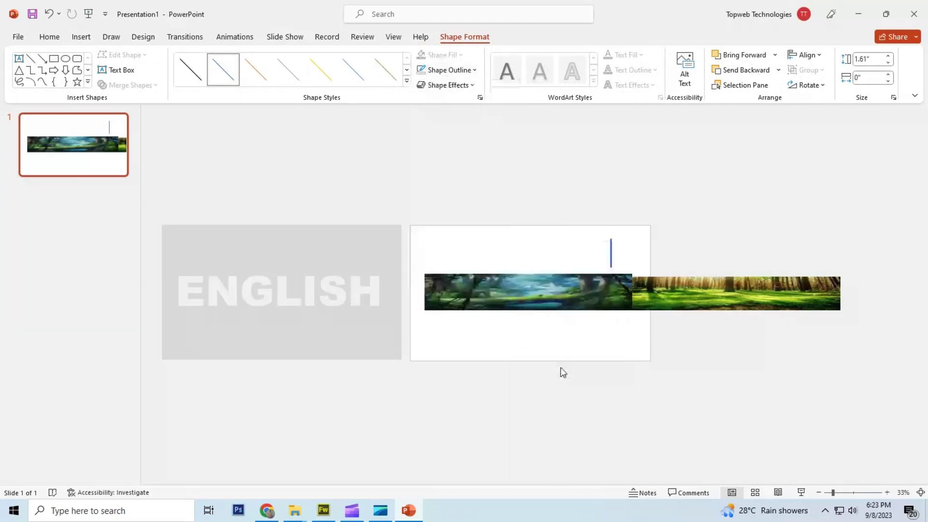
{"action": "left_click", "coordinate": [454, 72]}
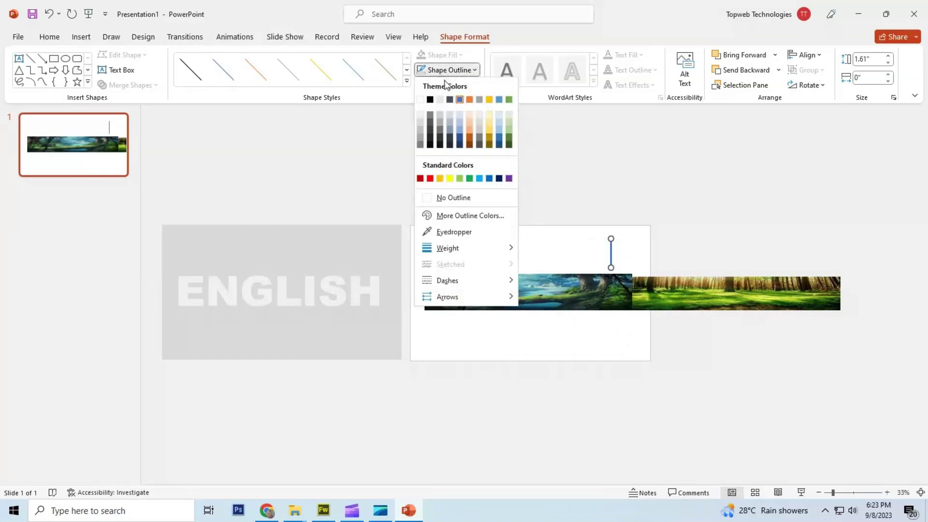
{"action": "left_click", "coordinate": [430, 99]}
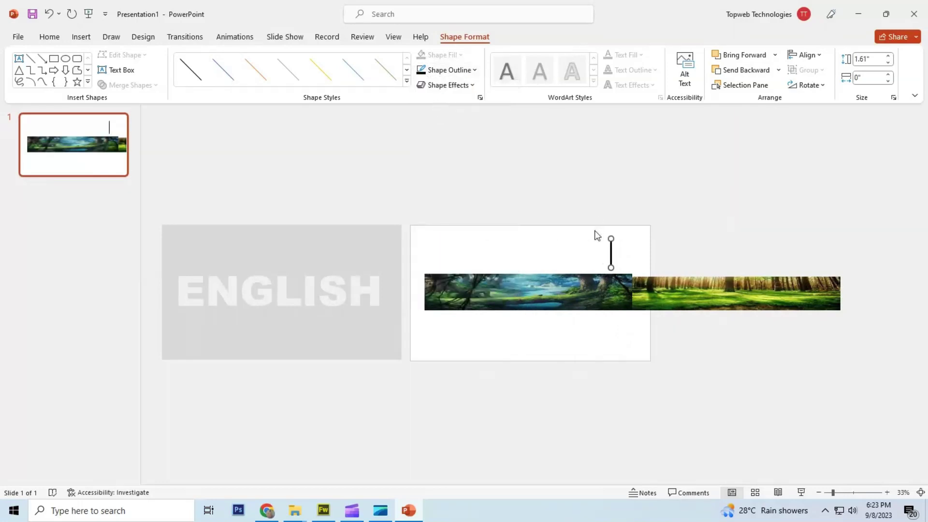
Step: Move the ENGLISH box over the strip, then put the black line at the picture seam and lengthen it upward
{"action": "left_click", "coordinate": [278, 283]}
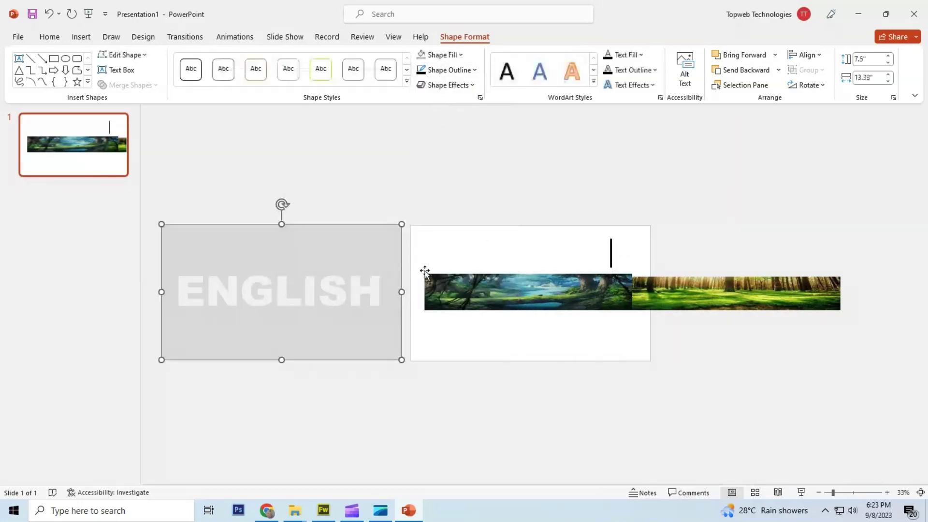
{"action": "left_click", "coordinate": [487, 259]}
{"action": "left_click_drag", "start_coordinate": [357, 234], "coordinate": [611, 235]}
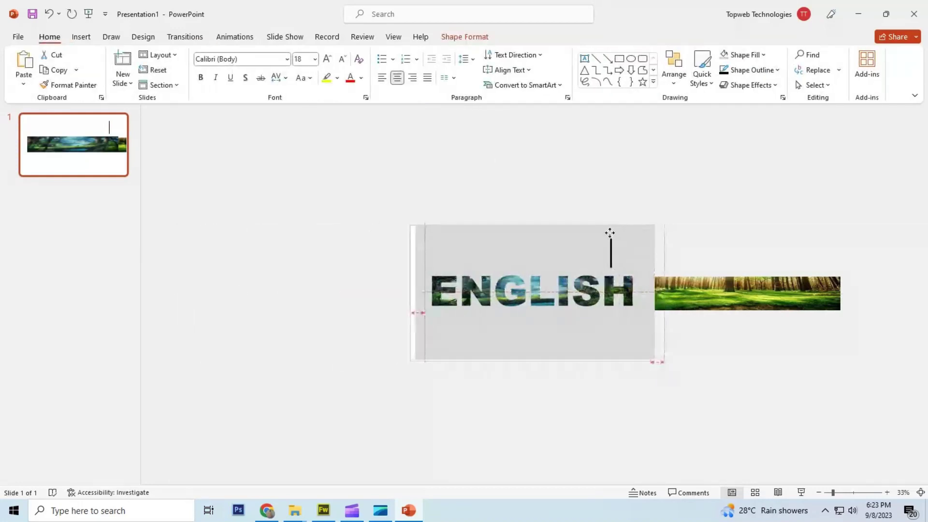
{"action": "left_click", "coordinate": [612, 252]}
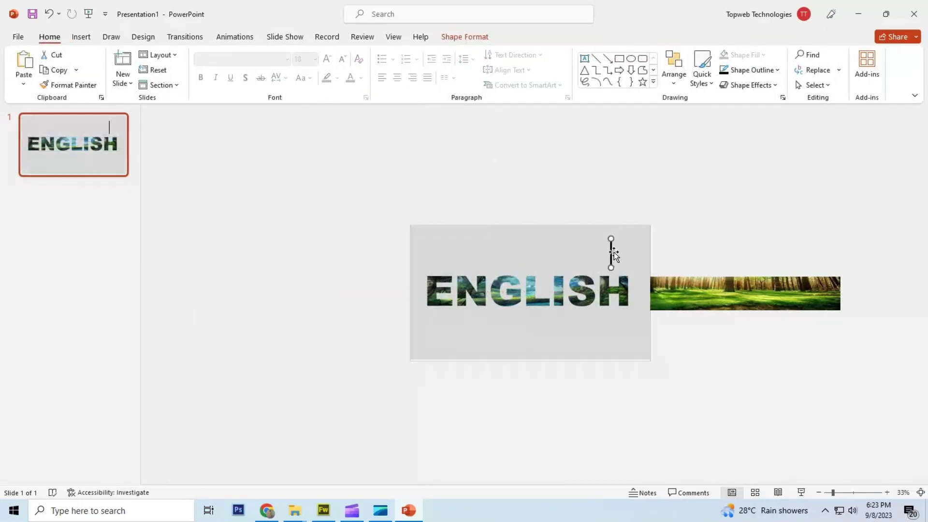
{"action": "mouse_move", "coordinate": [611, 251]}
{"action": "left_mouse_down"}
{"action": "mouse_move", "coordinate": [641, 266]}
{"action": "mouse_move", "coordinate": [632, 322]}
{"action": "left_mouse_up"}
{"action": "left_click_drag", "start_coordinate": [633, 260], "coordinate": [631, 252]}
Step: Move ENGLISH back off the slide, zoom to 50%, and select the divider line plus the right forest picture
{"action": "left_click", "coordinate": [611, 250]}
{"action": "left_click_drag", "start_coordinate": [598, 242], "coordinate": [354, 244]}
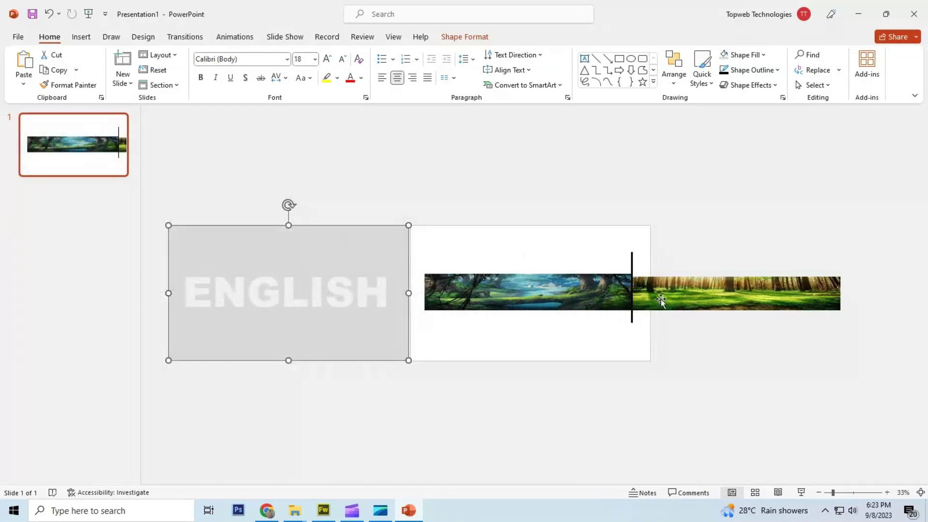
{"action": "scroll", "coordinate": [644, 290], "scroll_direction": "up", "scroll_amount": 1}
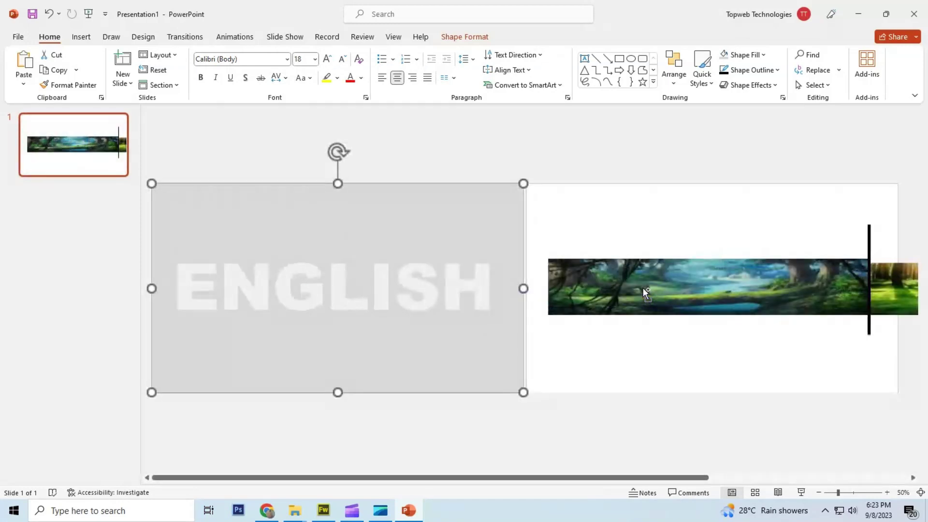
{"action": "scroll", "coordinate": [642, 290], "scroll_direction": "up", "scroll_amount": 1}
{"action": "scroll", "coordinate": [655, 298], "scroll_direction": "down", "scroll_amount": 1}
{"action": "scroll", "coordinate": [659, 302], "scroll_direction": "down", "scroll_amount": 1}
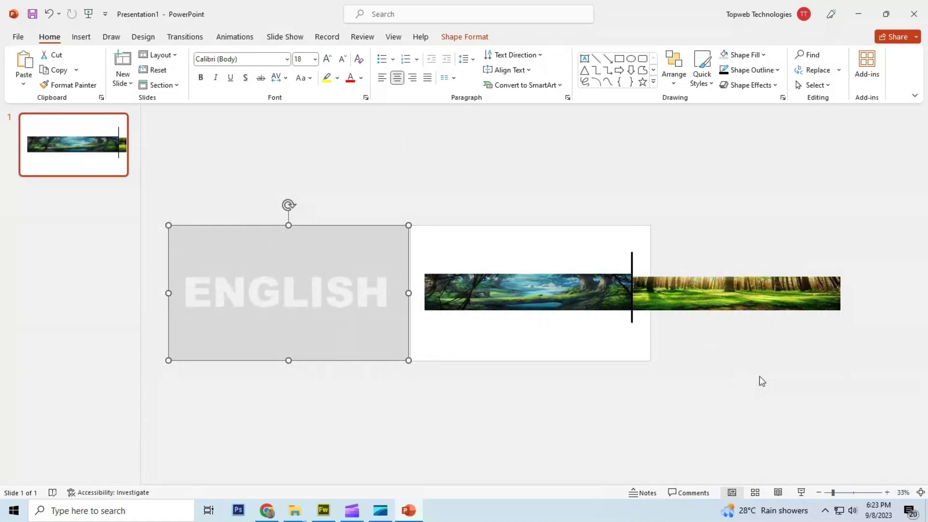
{"action": "left_click", "coordinate": [887, 492]}
{"action": "left_click", "coordinate": [887, 492]}
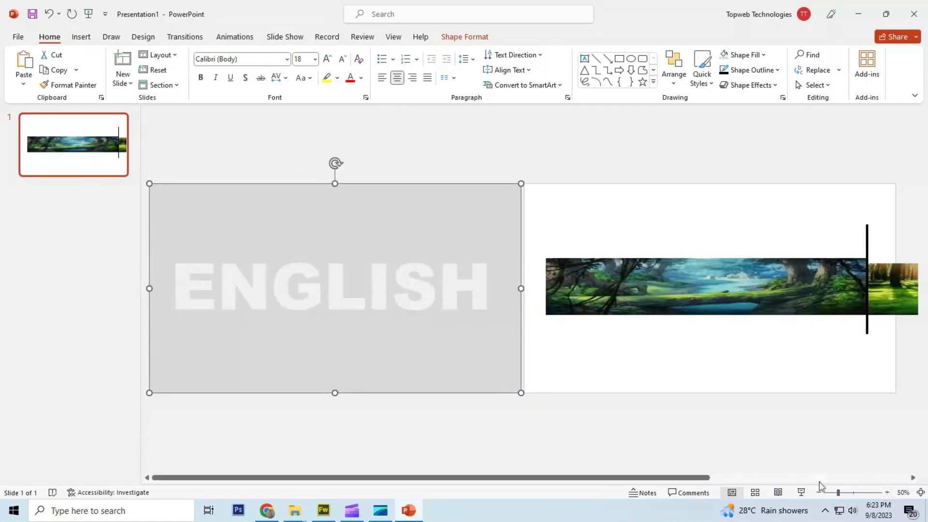
{"action": "left_click_drag", "start_coordinate": [701, 477], "coordinate": [899, 478]}
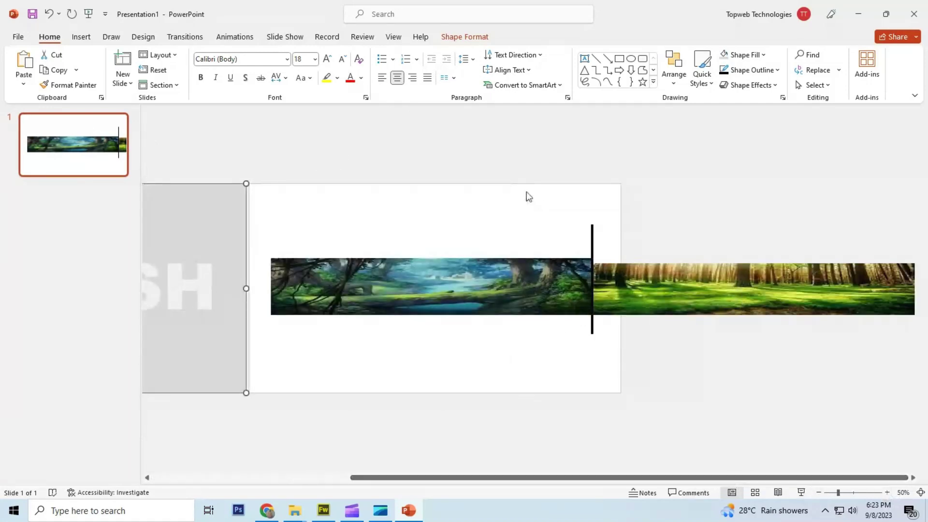
{"action": "left_click", "coordinate": [592, 242]}
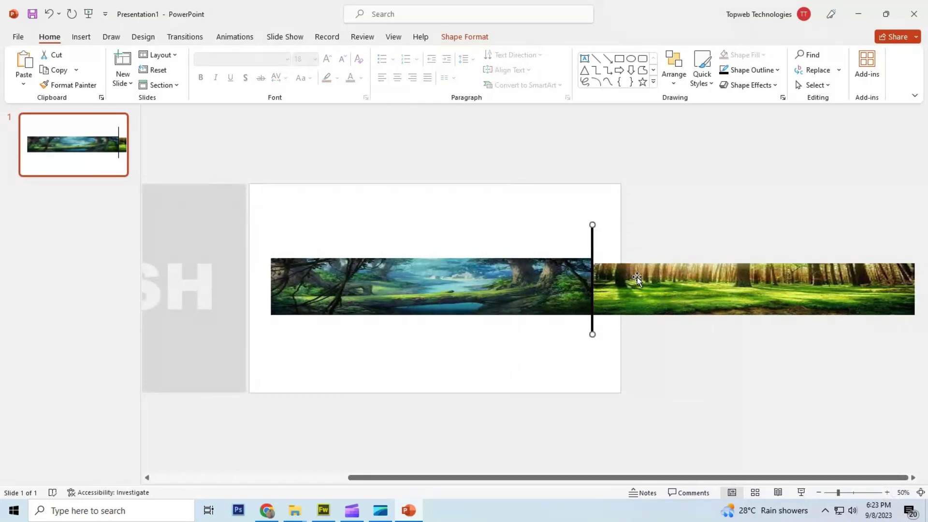
{"action": "left_click", "coordinate": [637, 277], "text": "shift"}
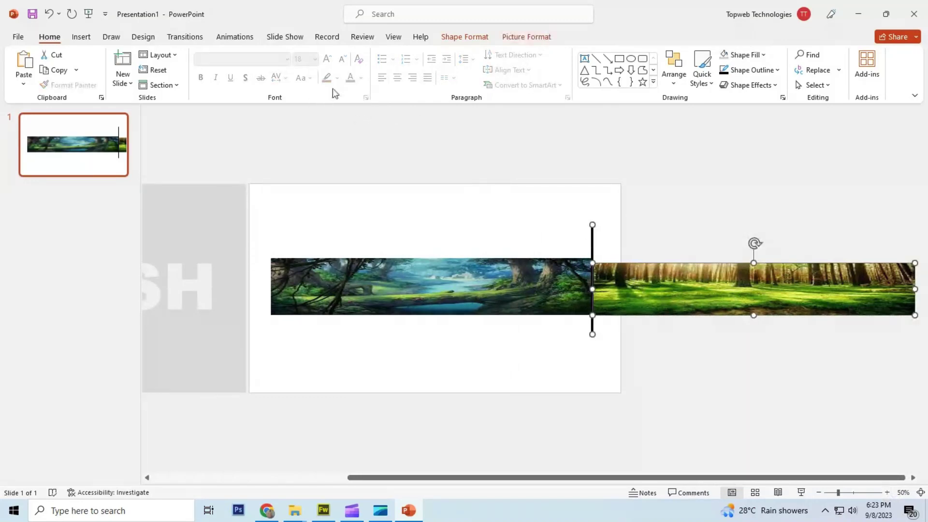
Step: Apply the Left motion path from More Motion Paths to the divider line and right picture
{"action": "left_click", "coordinate": [255, 39]}
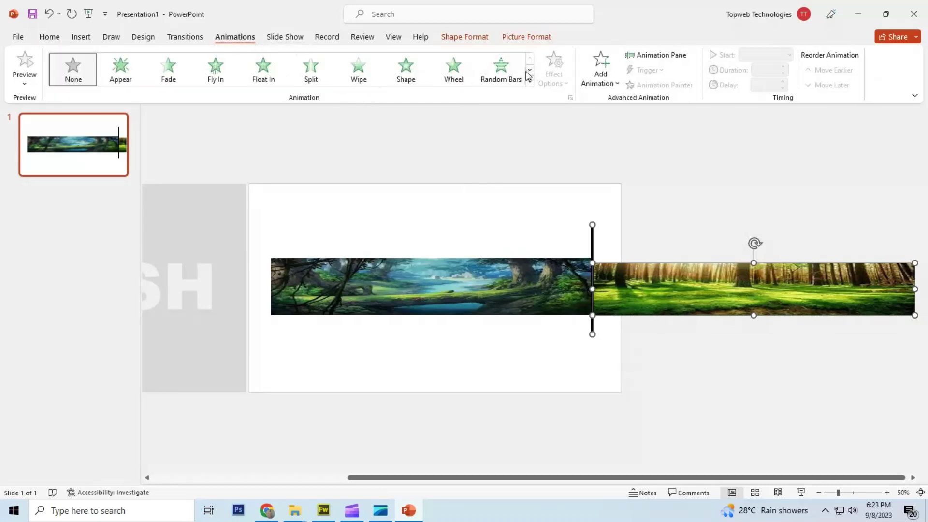
{"action": "left_click", "coordinate": [530, 81]}
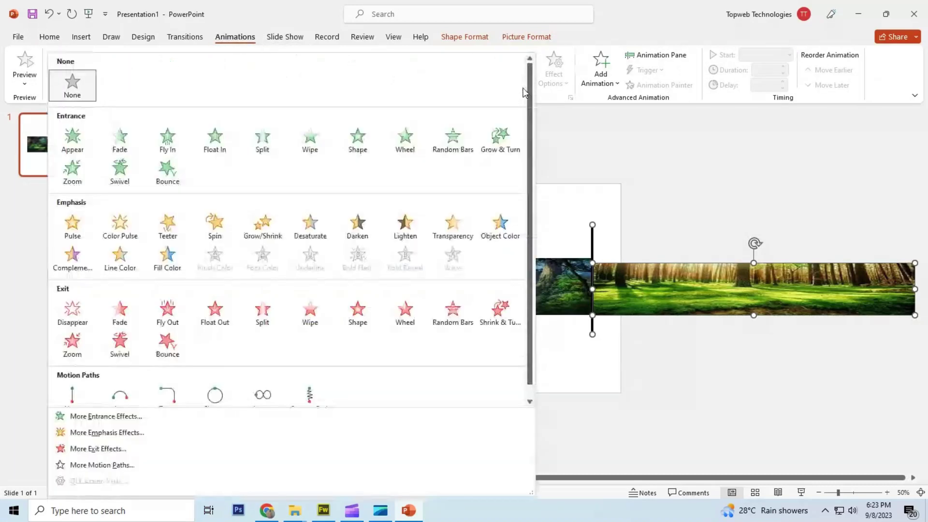
{"action": "left_click", "coordinate": [132, 466]}
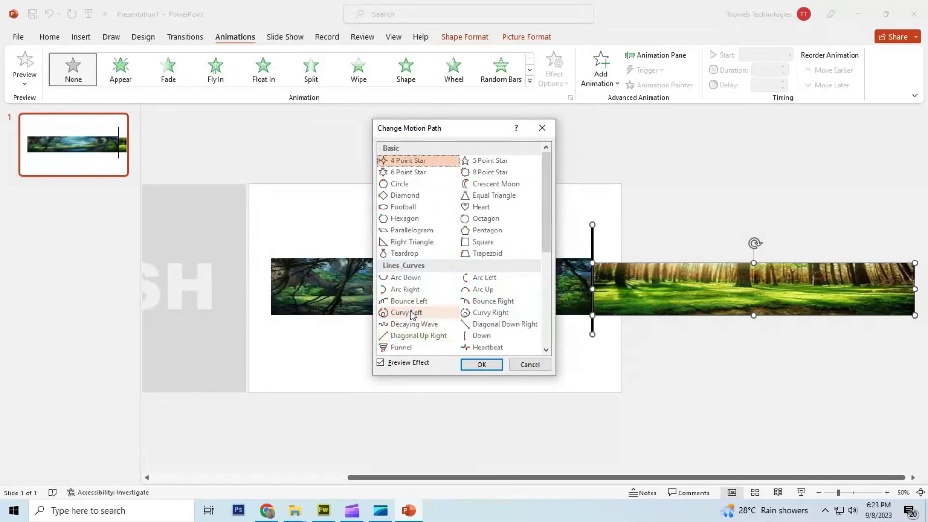
{"action": "scroll", "coordinate": [411, 319], "scroll_direction": "down", "scroll_amount": 2}
{"action": "left_click", "coordinate": [394, 290]}
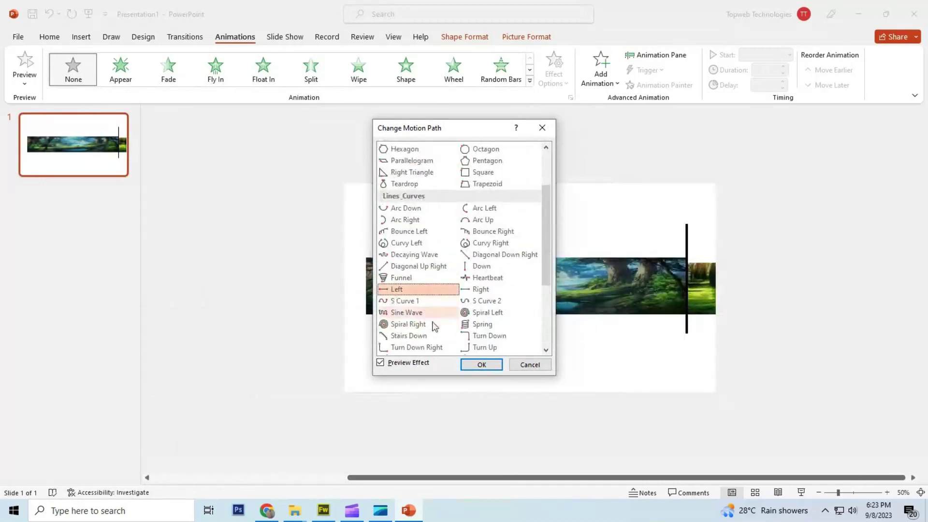
{"action": "left_click", "coordinate": [476, 365]}
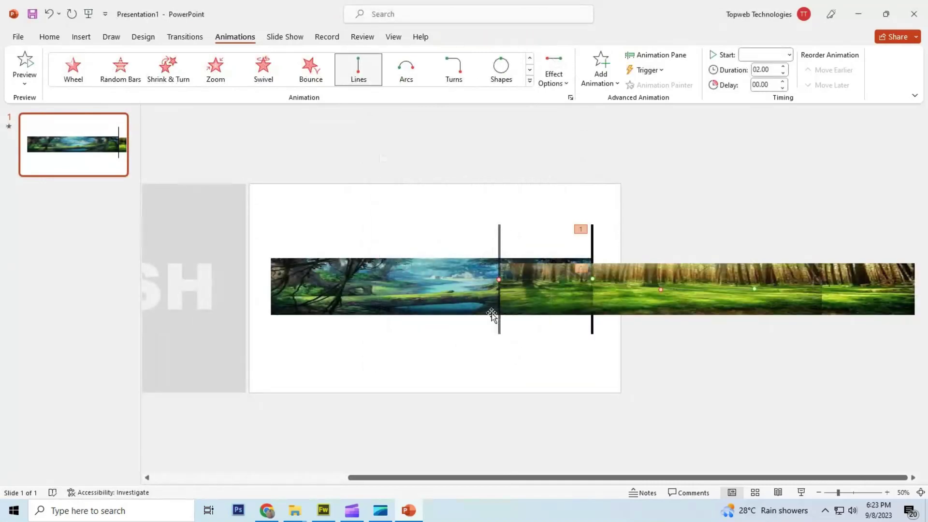
Step: Drag the path endpoints to the strip's left edge and move the ENGLISH cut-out back over the slide
{"action": "left_click", "coordinate": [499, 280]}
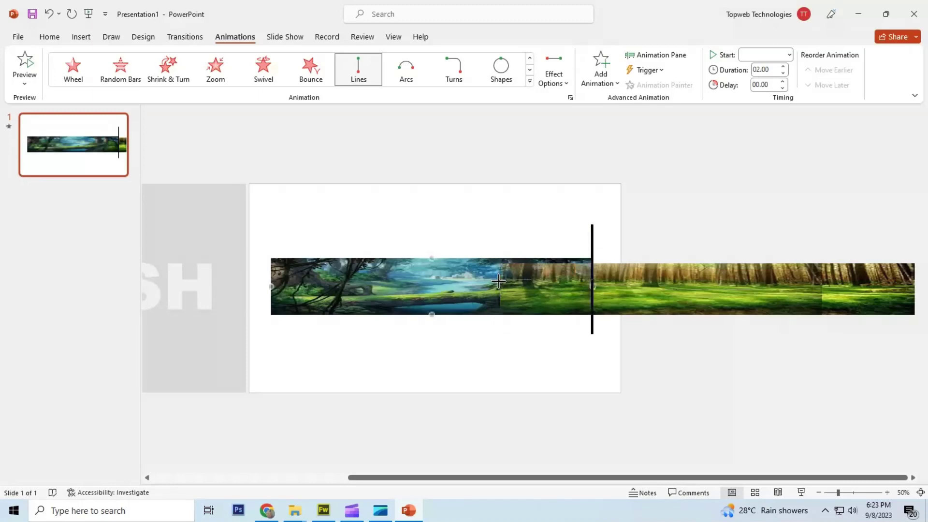
{"action": "left_click_drag", "start_coordinate": [279, 280], "coordinate": [270, 280]}
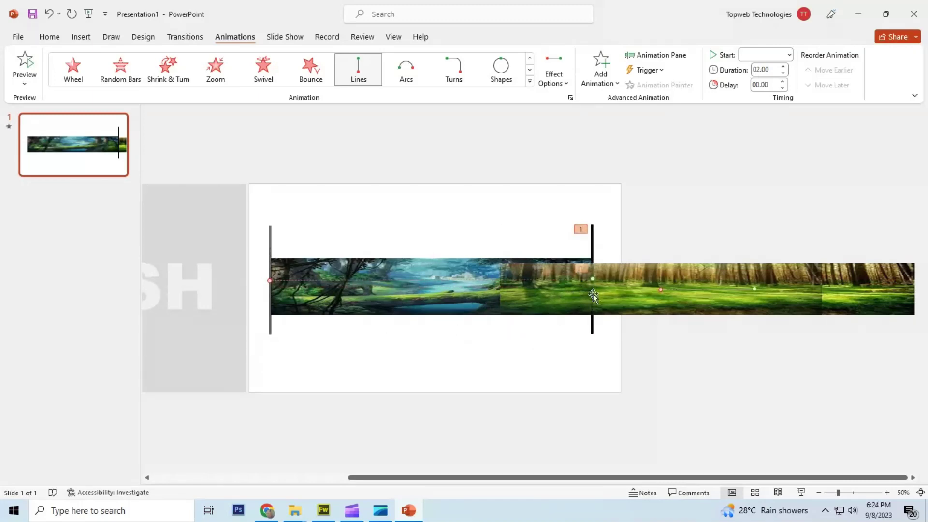
{"action": "left_click_drag", "start_coordinate": [660, 289], "coordinate": [417, 291]}
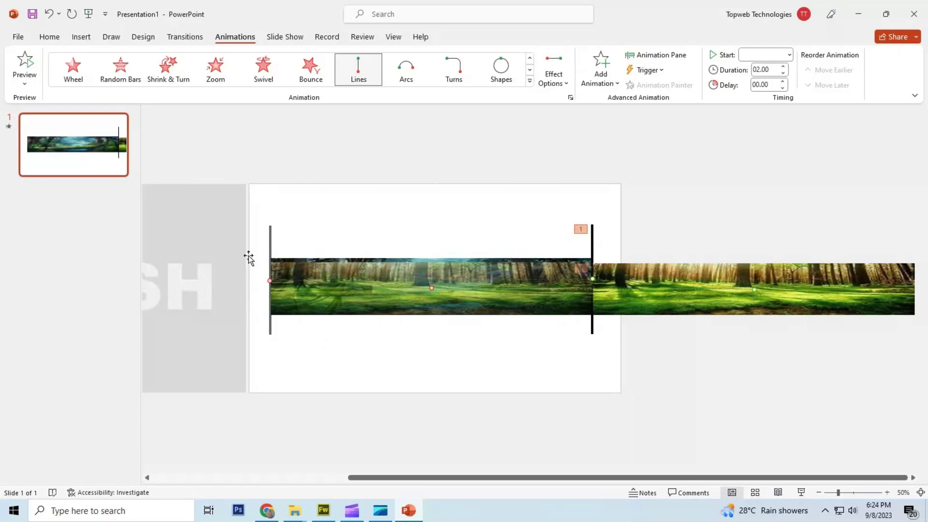
{"action": "mouse_move", "coordinate": [212, 232]}
{"action": "left_mouse_down"}
{"action": "mouse_move", "coordinate": [384, 241]}
{"action": "mouse_move", "coordinate": [605, 232]}
{"action": "mouse_move", "coordinate": [606, 220]}
{"action": "left_mouse_up"}
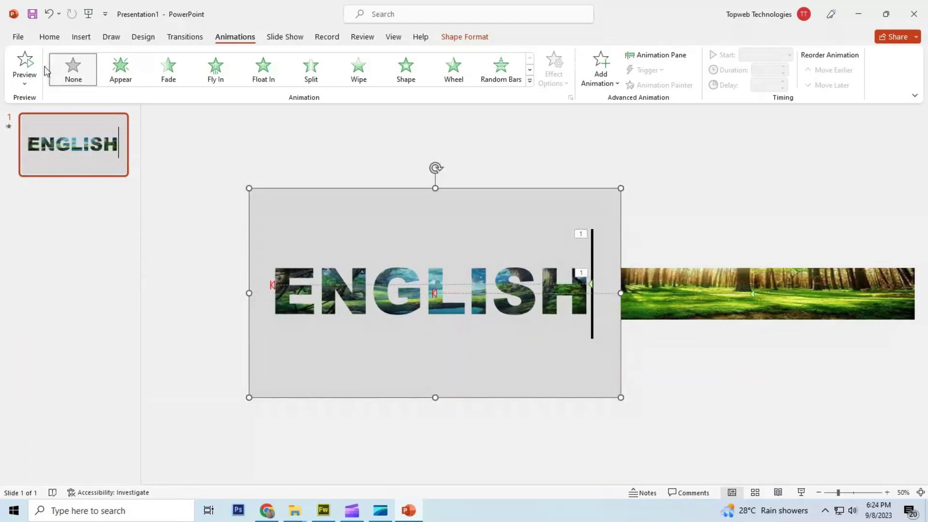
Step: Preview the divider-and-forest slide animation several times, zooming the slide to 90% to watch it
{"action": "left_click", "coordinate": [26, 65]}
{"action": "left_click", "coordinate": [887, 492]}
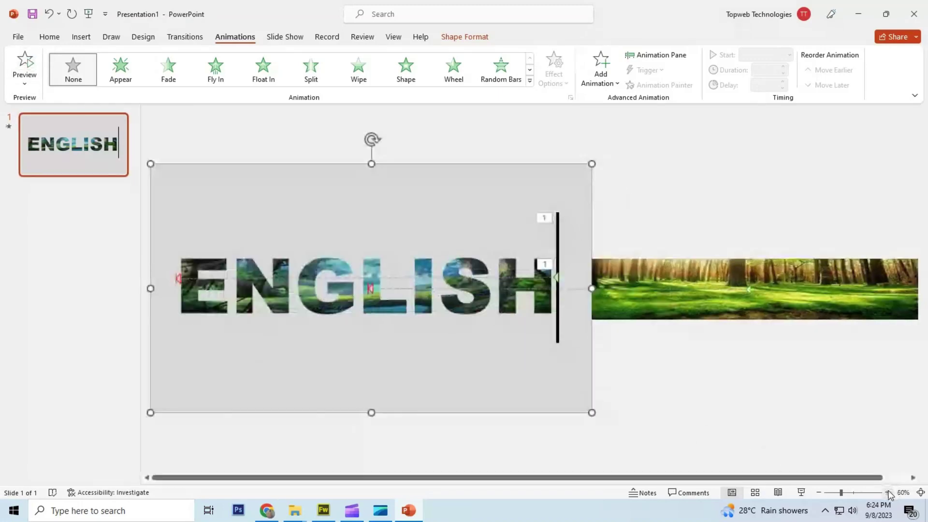
{"action": "left_click", "coordinate": [887, 492]}
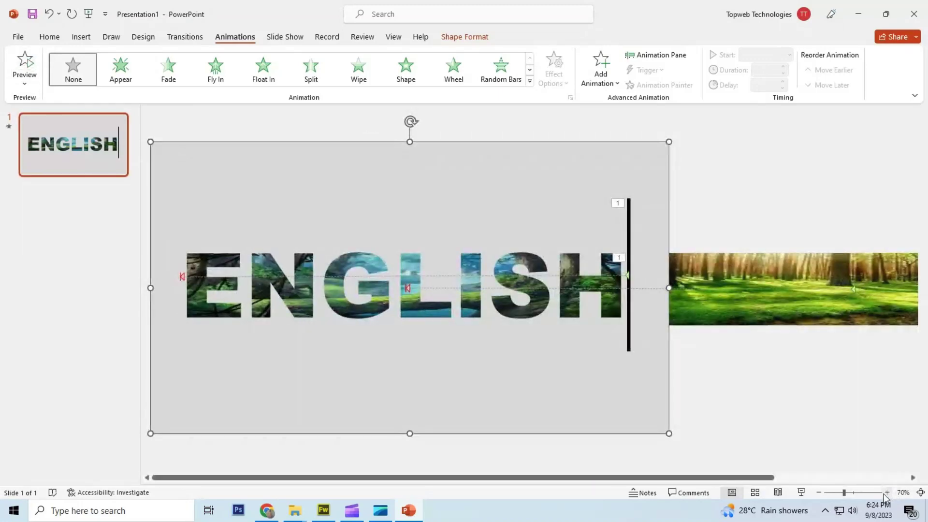
{"action": "left_click", "coordinate": [887, 492]}
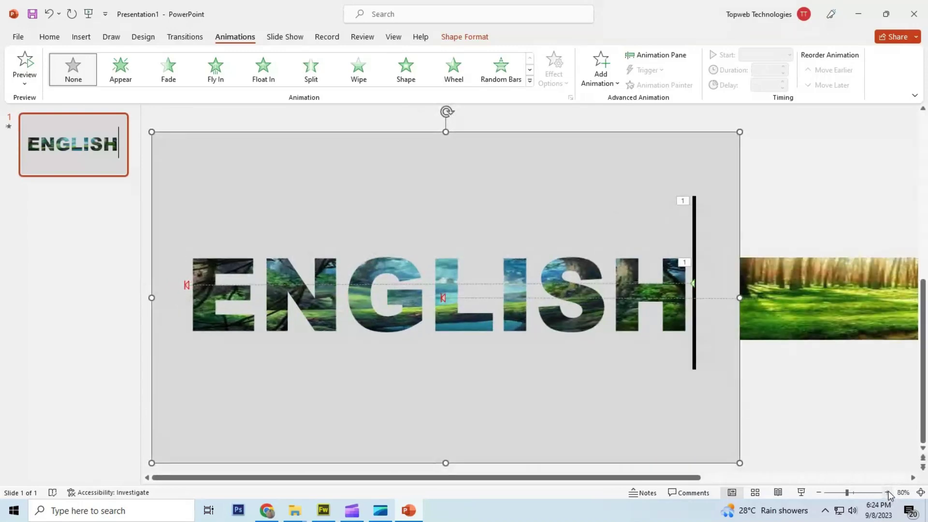
{"action": "left_click", "coordinate": [887, 493]}
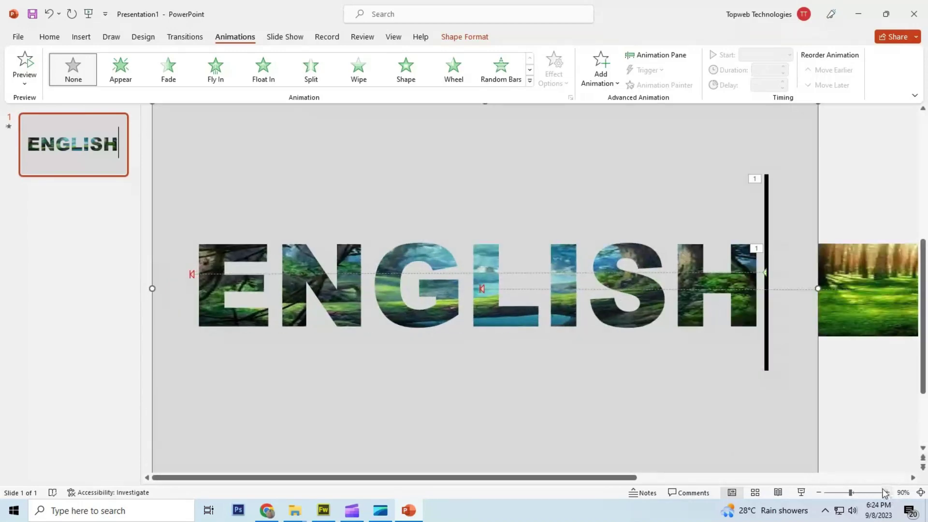
{"action": "left_click", "coordinate": [23, 66]}
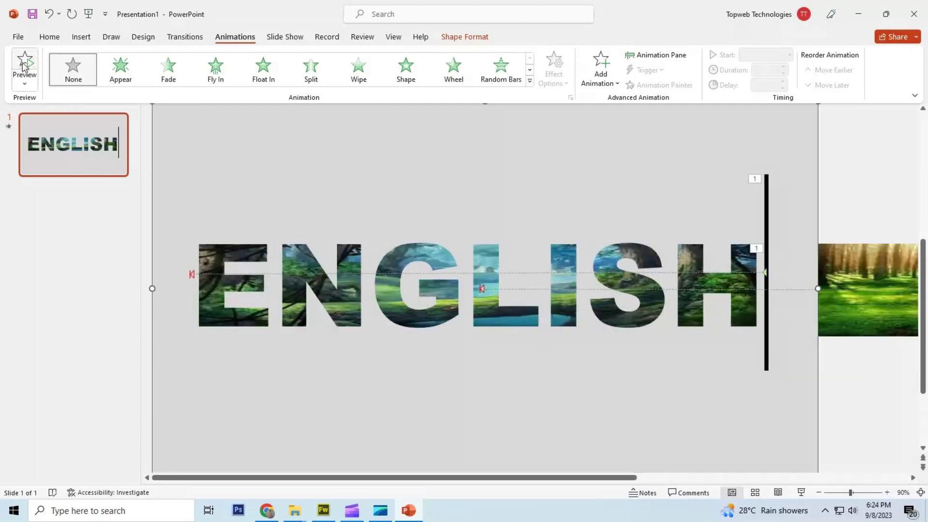
{"action": "left_click", "coordinate": [23, 66]}
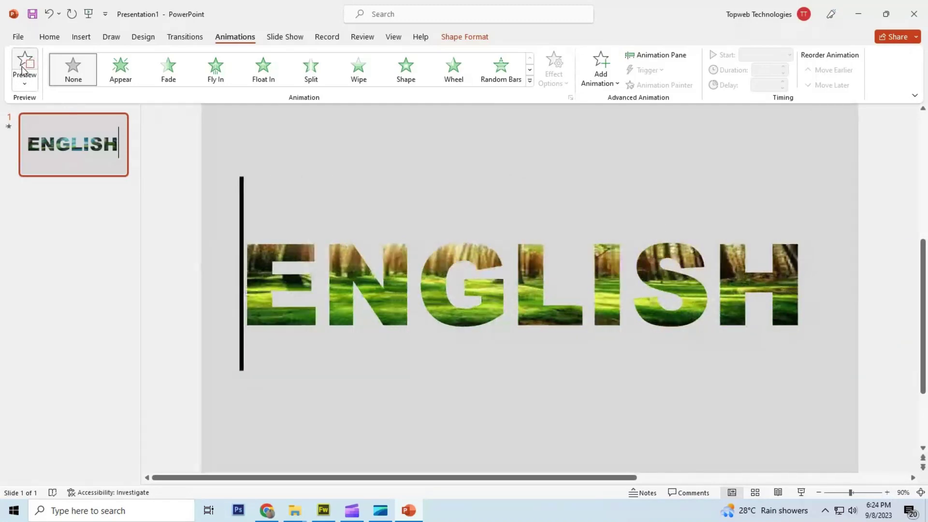
{"action": "left_click", "coordinate": [23, 66]}
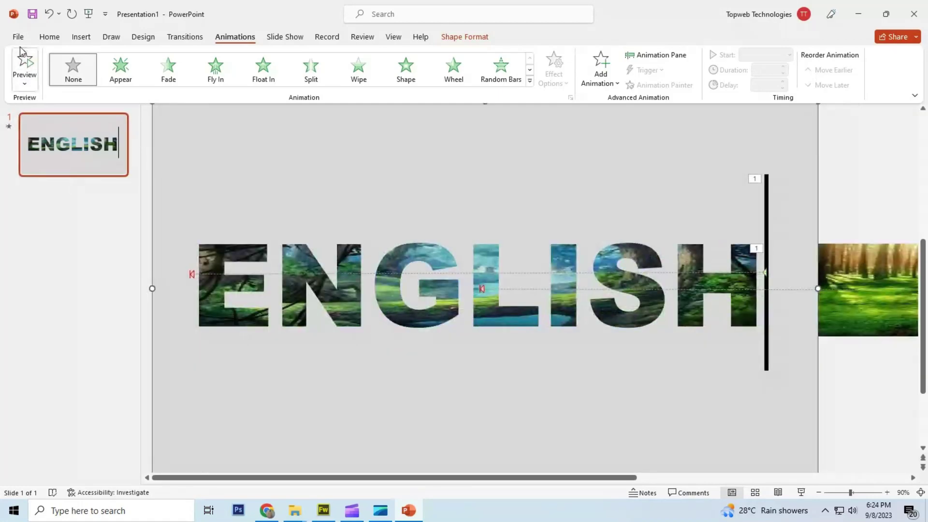
{"action": "left_click", "coordinate": [22, 63]}
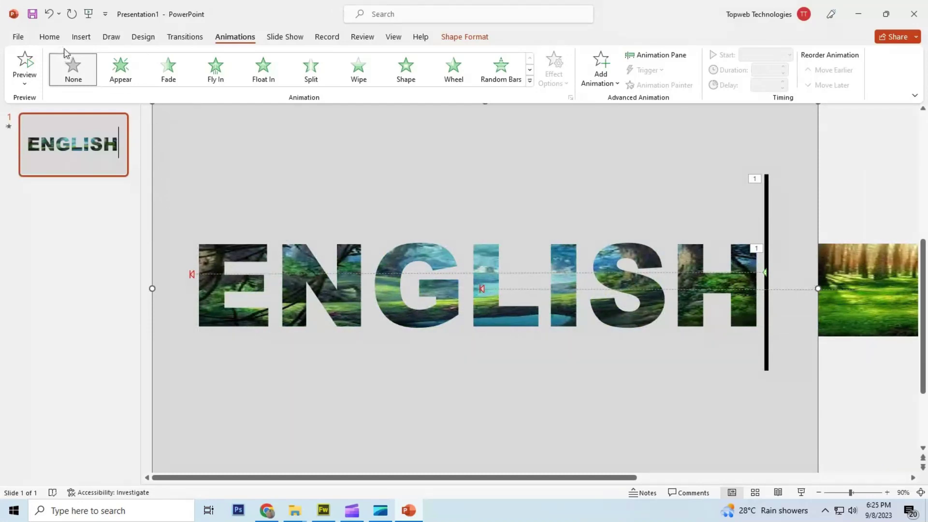
Step: Draw a text box just above ENGLISH and type CREATION into it
{"action": "left_click", "coordinate": [80, 37]}
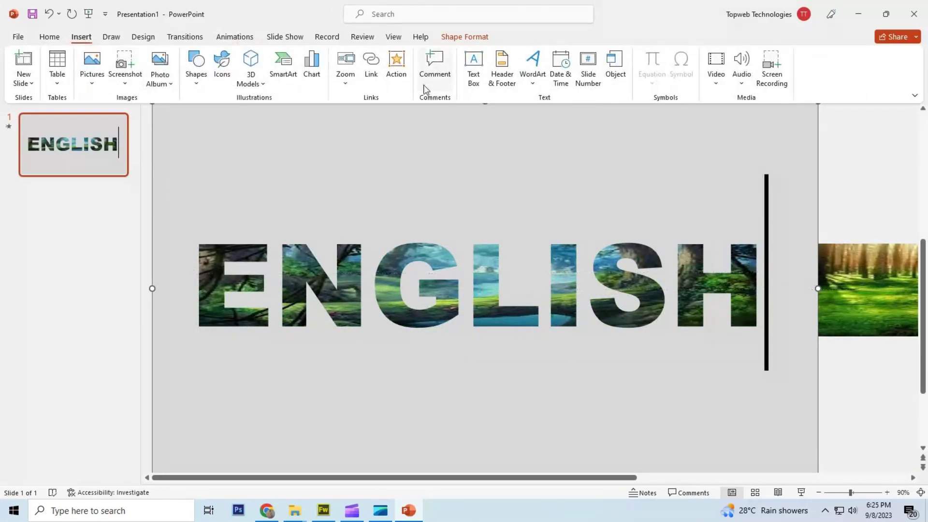
{"action": "left_click", "coordinate": [474, 65]}
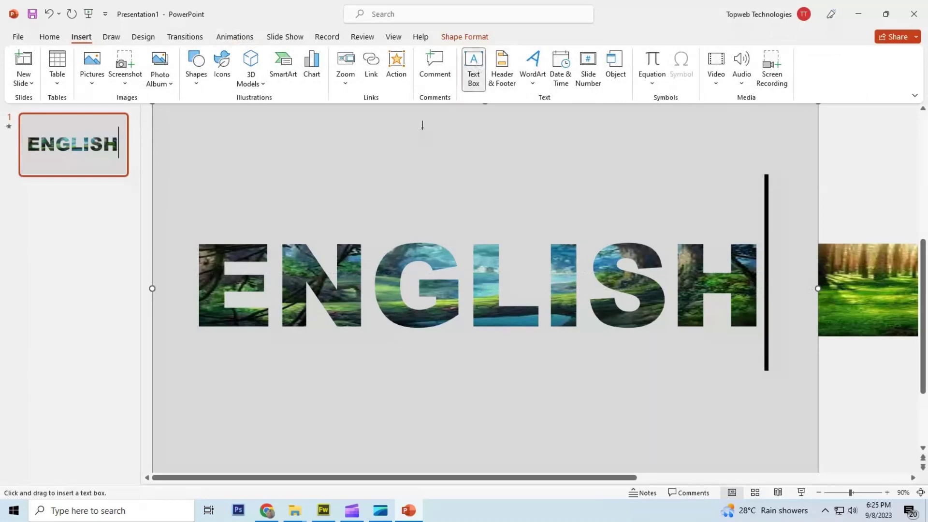
{"action": "left_click_drag", "start_coordinate": [269, 179], "coordinate": [580, 202]}
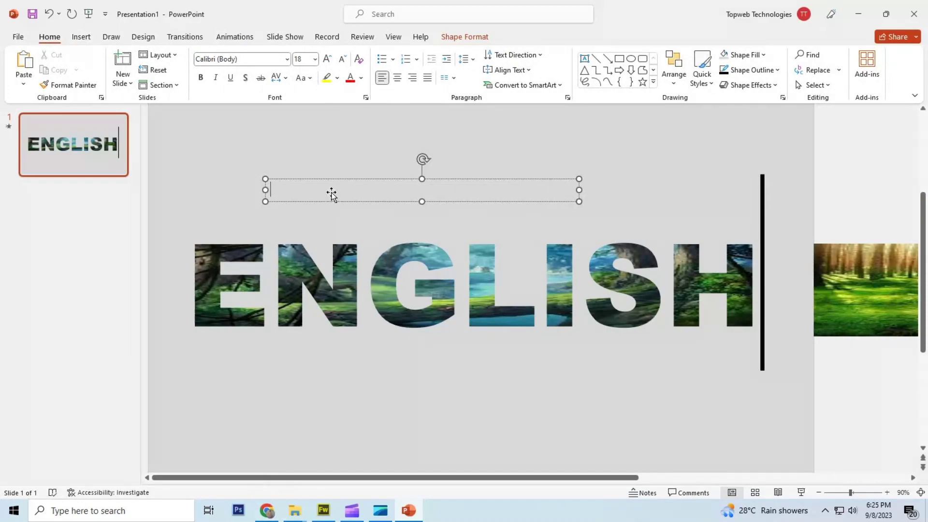
{"action": "type", "text": "AN"}
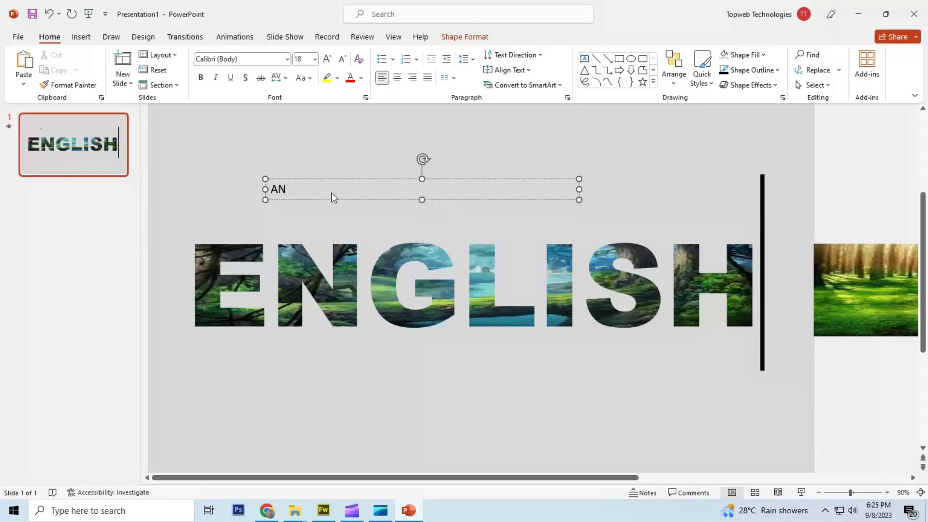
{"action": "type", "text": "MA"}
{"action": "key", "text": "BackSpace"}
{"action": "key", "text": "BackSpace"}
{"action": "key", "text": "BackSpace"}
{"action": "left_click", "coordinate": [340, 181]}
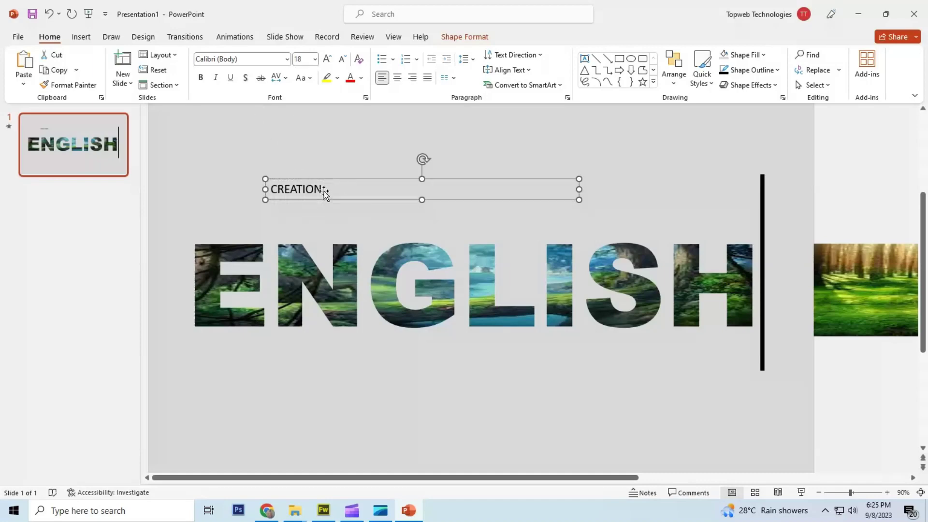
{"action": "left_click", "coordinate": [324, 194]}
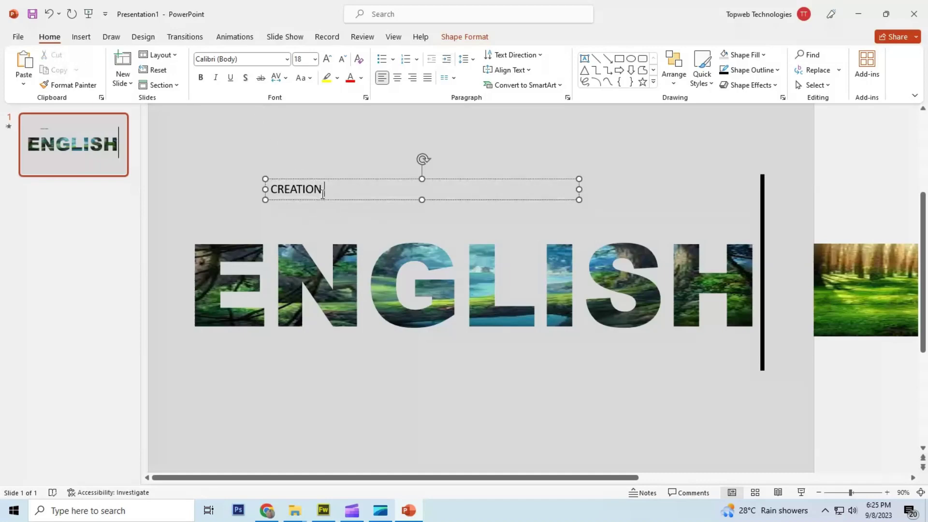
Step: Set CREATION's character spacing to Expanded by 1 pt
{"action": "double_click", "coordinate": [323, 194]}
{"action": "left_click", "coordinate": [284, 78]}
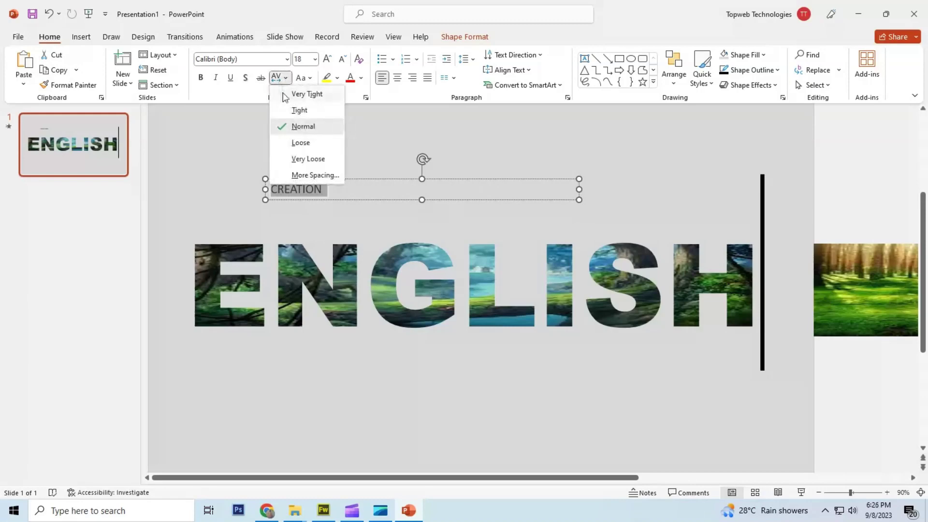
{"action": "left_click", "coordinate": [310, 175]}
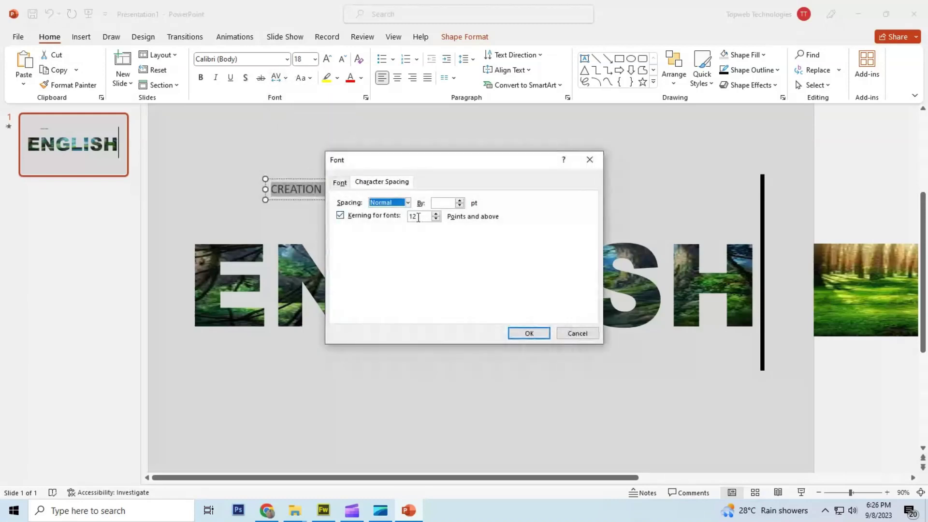
{"action": "left_click", "coordinate": [408, 203]}
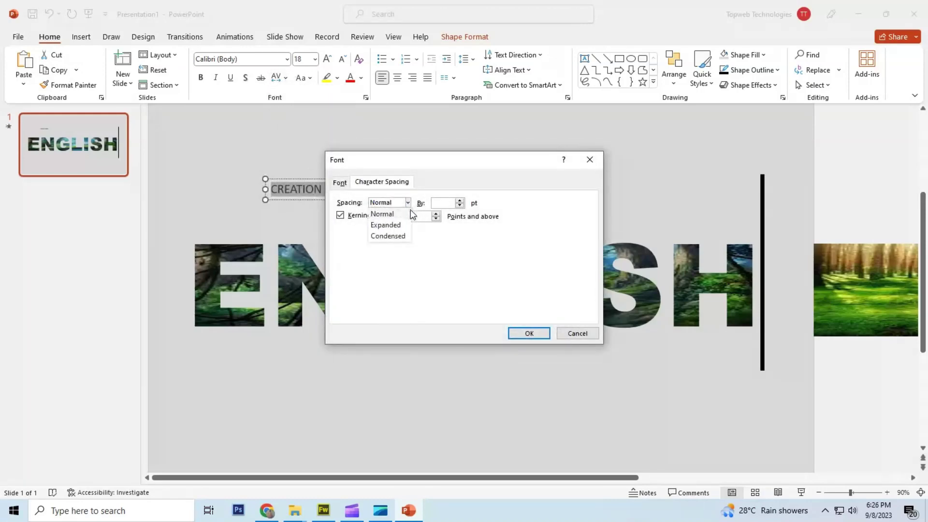
{"action": "left_click", "coordinate": [400, 225]}
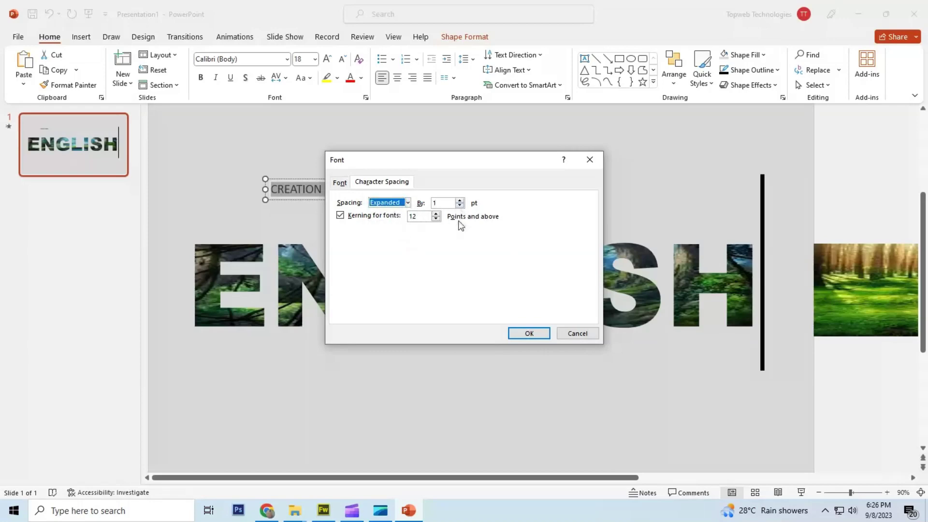
{"action": "left_click", "coordinate": [441, 204]}
{"action": "key", "text": "Return"}
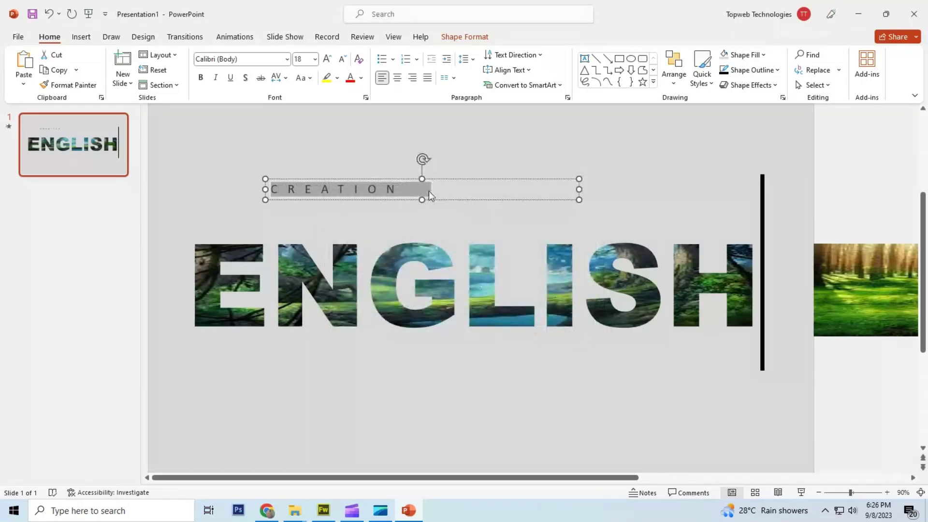
{"action": "left_click", "coordinate": [438, 184]}
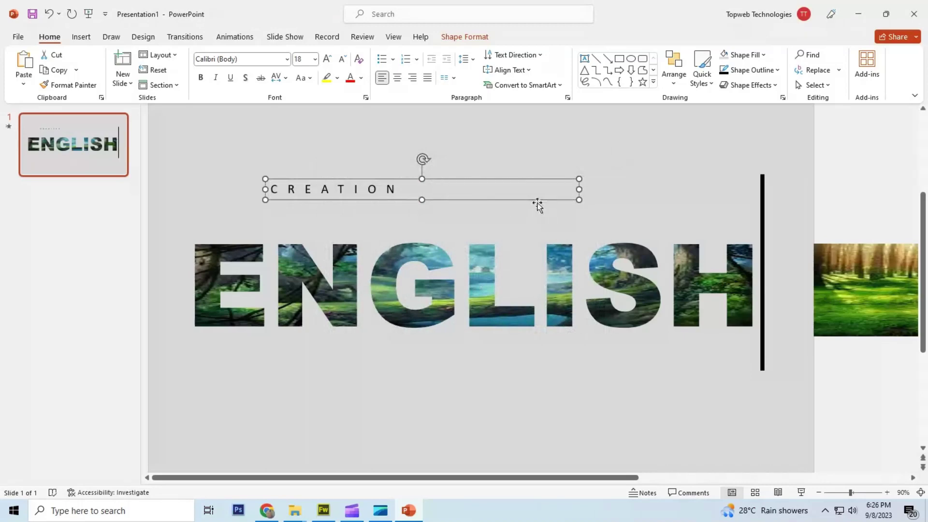
Step: Narrow the CREATION box to fit its text and move it below ENGLISH toward the lower right
{"action": "left_click_drag", "start_coordinate": [504, 180], "coordinate": [569, 337]}
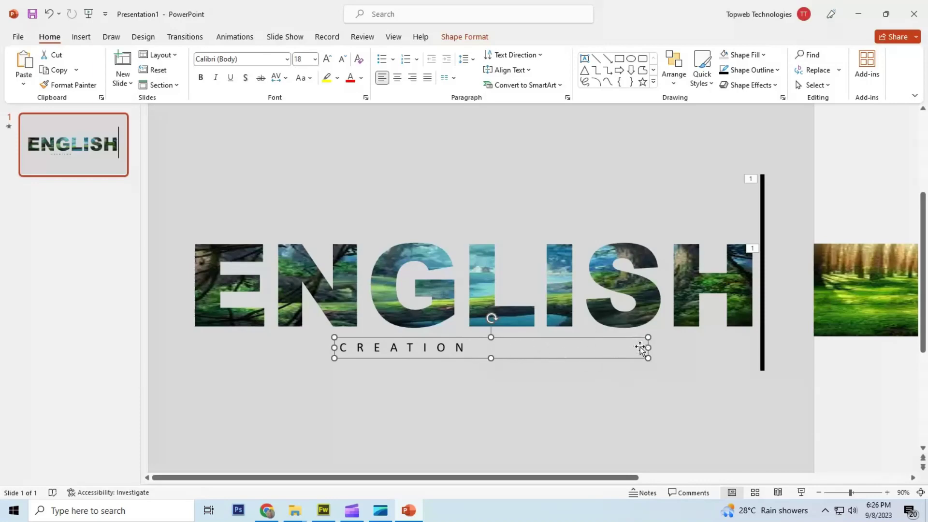
{"action": "left_click_drag", "start_coordinate": [647, 348], "coordinate": [485, 360]}
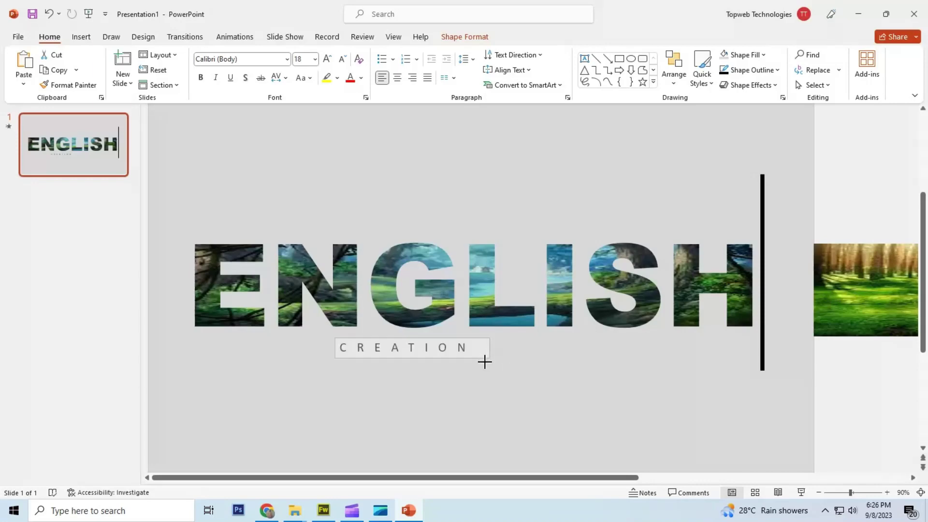
{"action": "left_click", "coordinate": [485, 364]}
{"action": "left_click", "coordinate": [467, 350]}
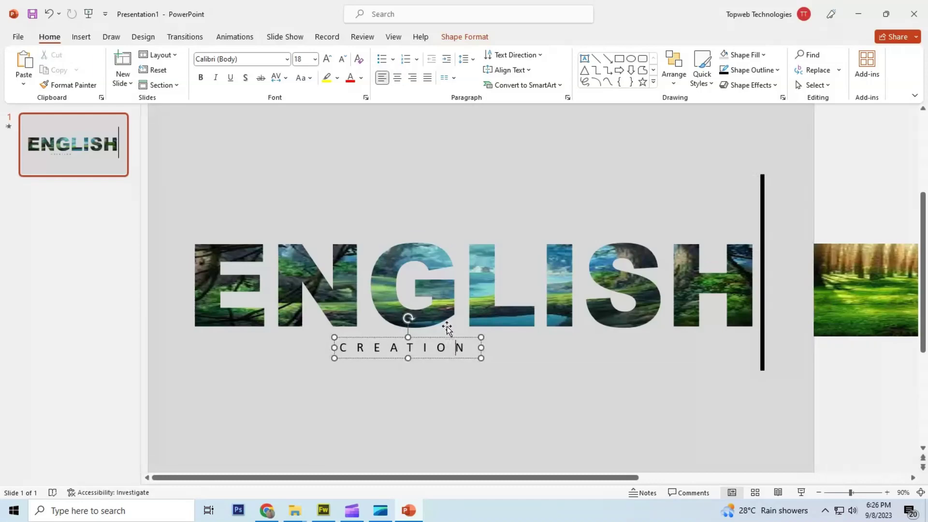
{"action": "mouse_move", "coordinate": [446, 336]}
{"action": "left_mouse_down"}
{"action": "mouse_move", "coordinate": [553, 341]}
{"action": "mouse_move", "coordinate": [727, 329]}
{"action": "mouse_move", "coordinate": [740, 431]}
{"action": "mouse_move", "coordinate": [743, 422]}
{"action": "left_mouse_up"}
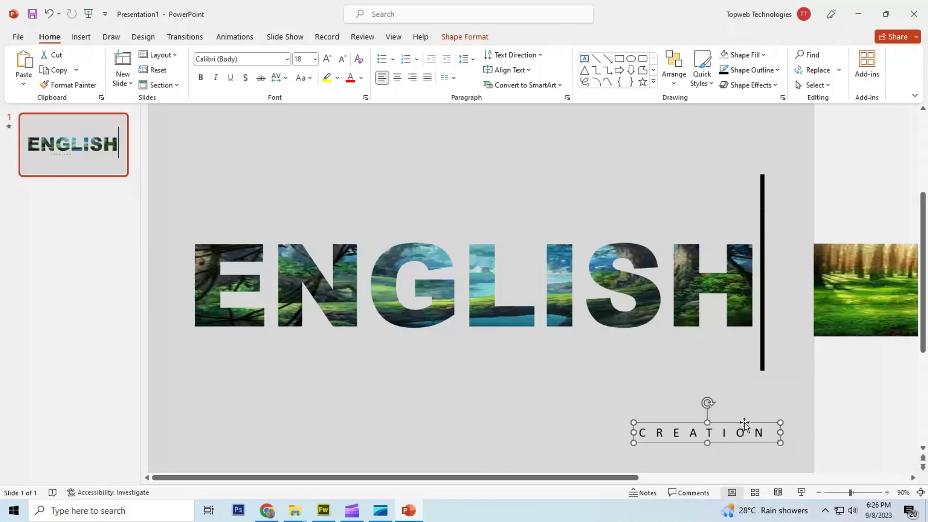
Step: Preview the animation and nudge CREATION up just beneath the right end of ENGLISH
{"action": "left_click", "coordinate": [234, 37]}
{"action": "left_click", "coordinate": [24, 66]}
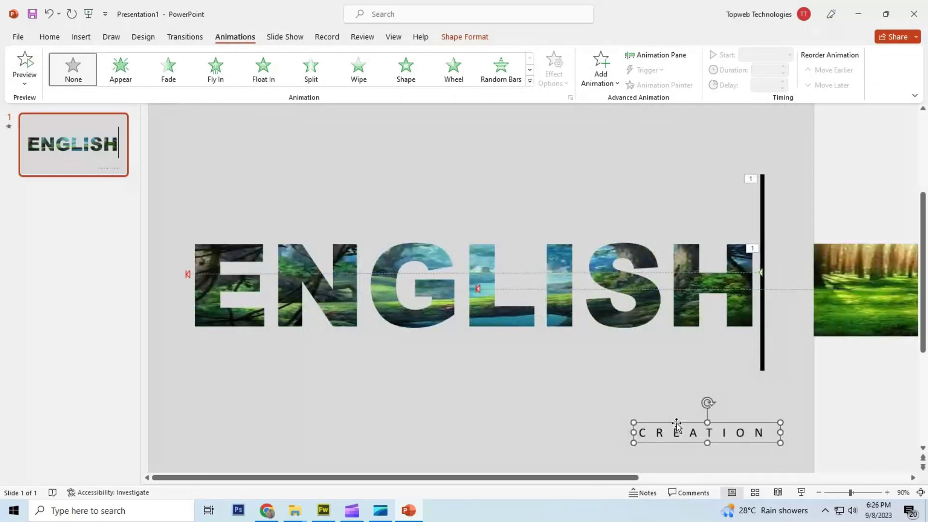
{"action": "left_click_drag", "start_coordinate": [677, 426], "coordinate": [665, 332]}
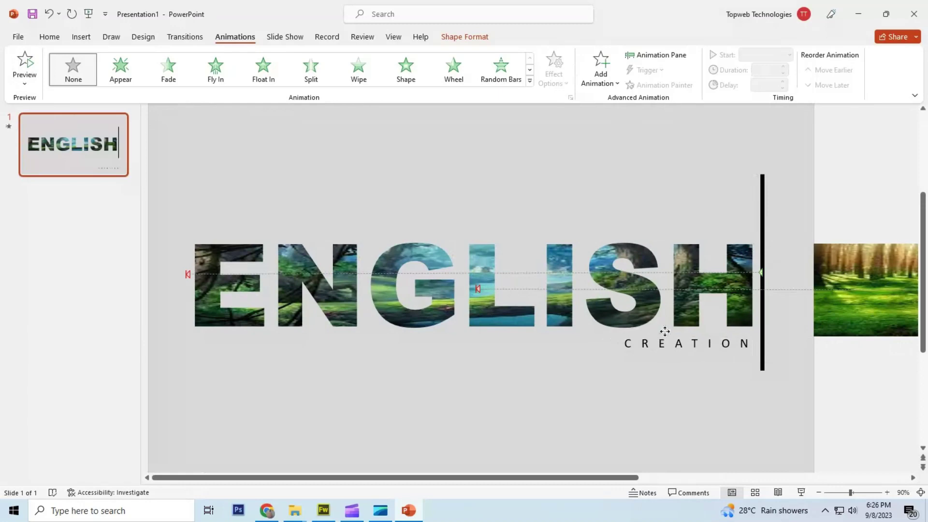
{"action": "left_click", "coordinate": [28, 61]}
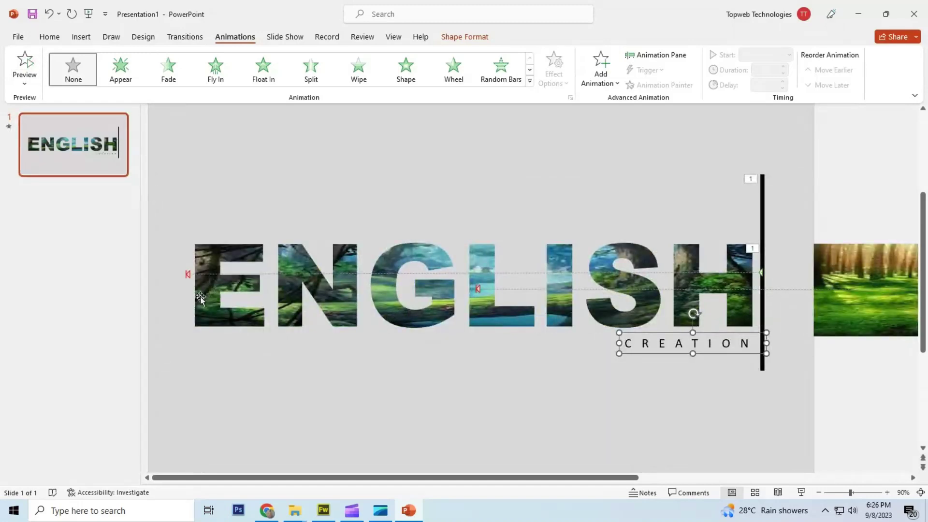
Step: Use Save As > Browse to save the presentation under the file name CREATION in Documents
{"action": "left_click", "coordinate": [18, 37]}
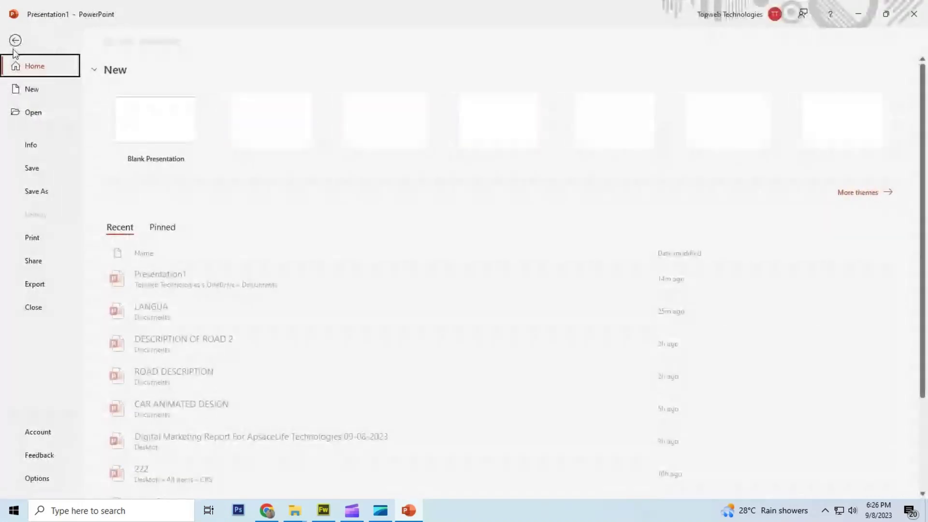
{"action": "left_click", "coordinate": [48, 192]}
{"action": "left_click", "coordinate": [168, 239]}
{"action": "type", "text": "C"}
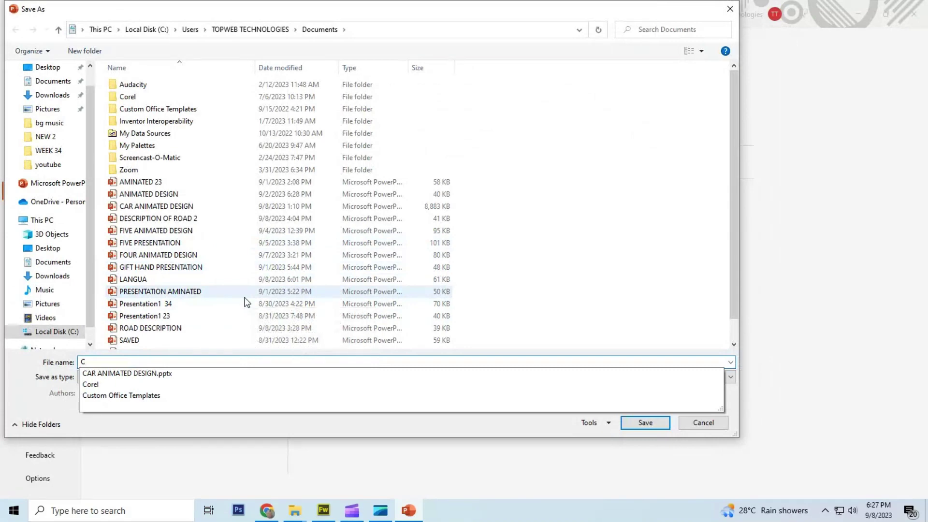
{"action": "type", "text": "REATION"}
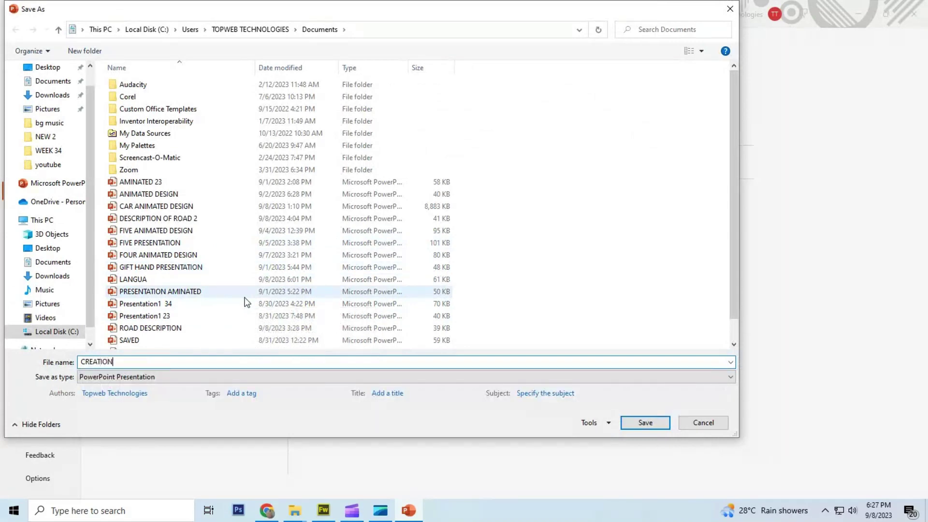
{"action": "left_click", "coordinate": [636, 424]}
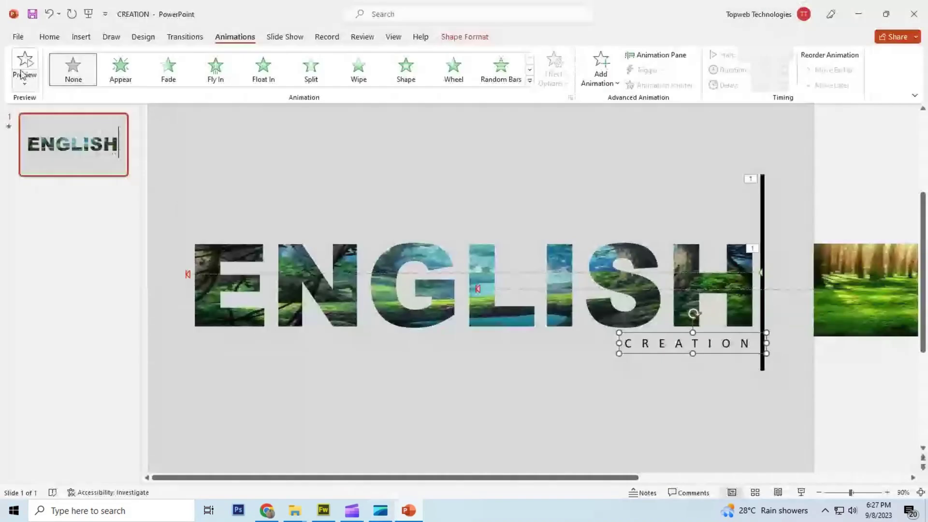
{"action": "left_click", "coordinate": [21, 67]}
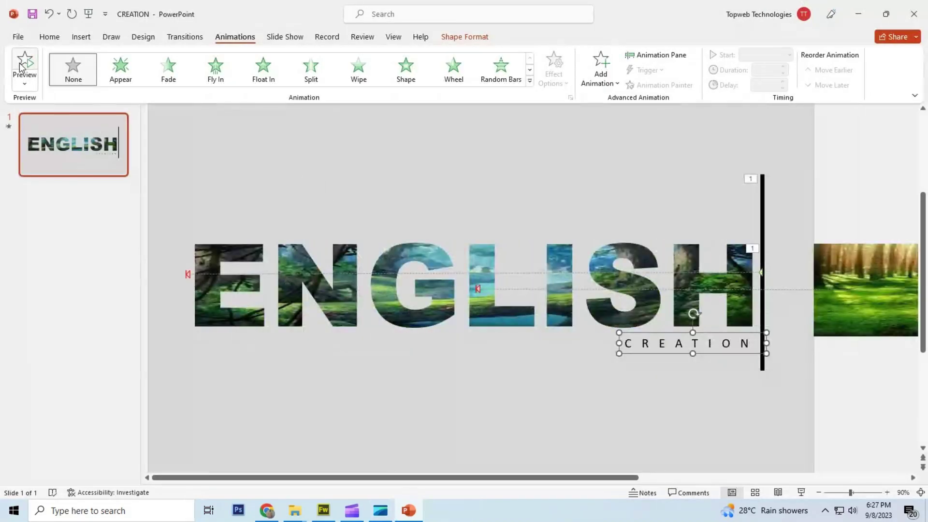
{"action": "left_click", "coordinate": [21, 66]}
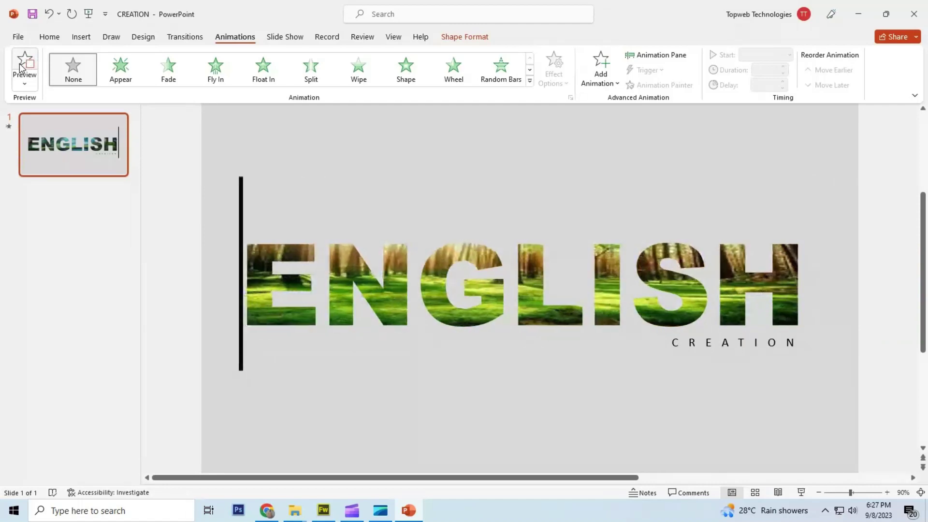
{"action": "left_click", "coordinate": [21, 67]}
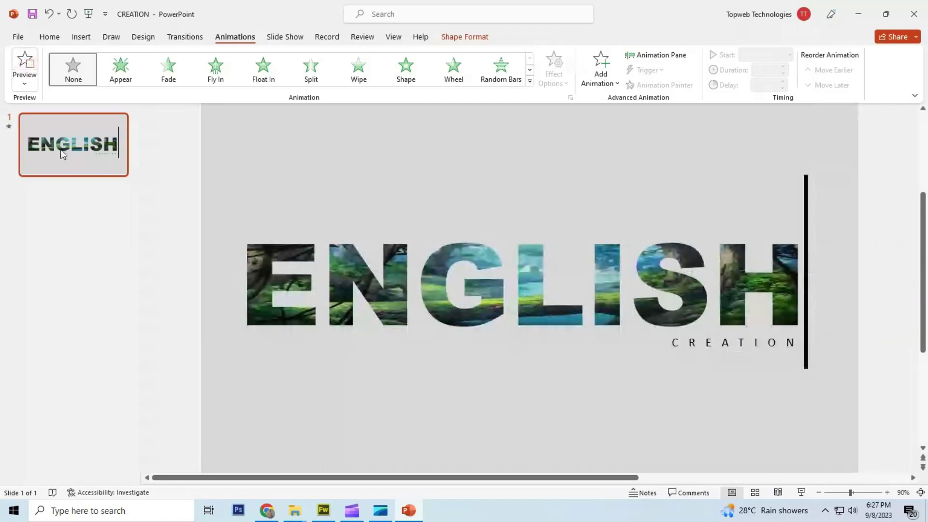